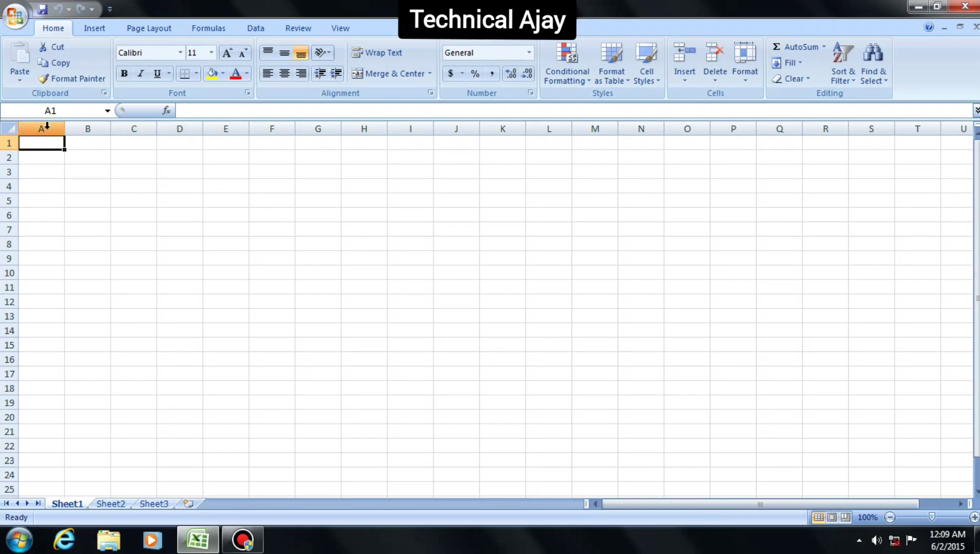
- Highlight columns A through E one after another to look at the column layout
{"action": "left_click", "coordinate": [47, 126]}
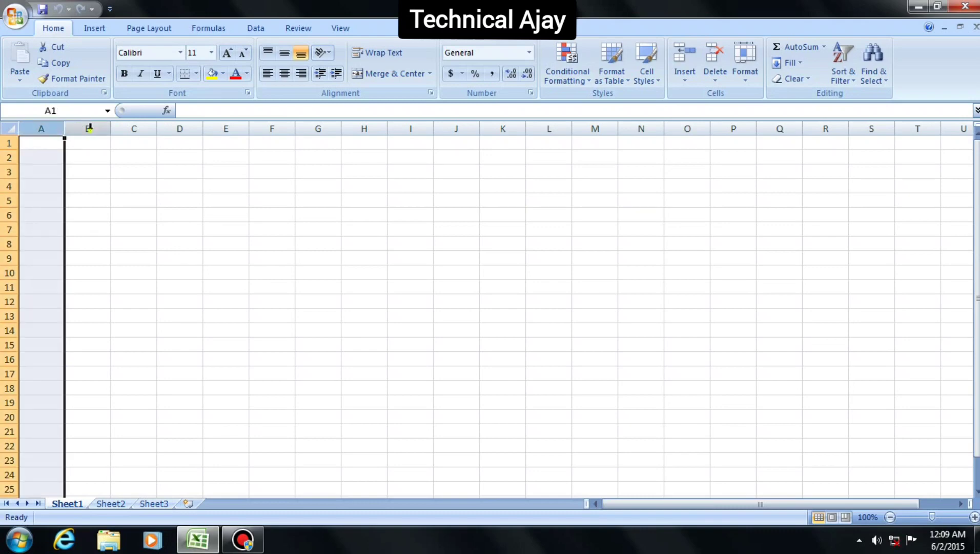
{"action": "left_click", "coordinate": [89, 128]}
{"action": "left_click", "coordinate": [144, 128]}
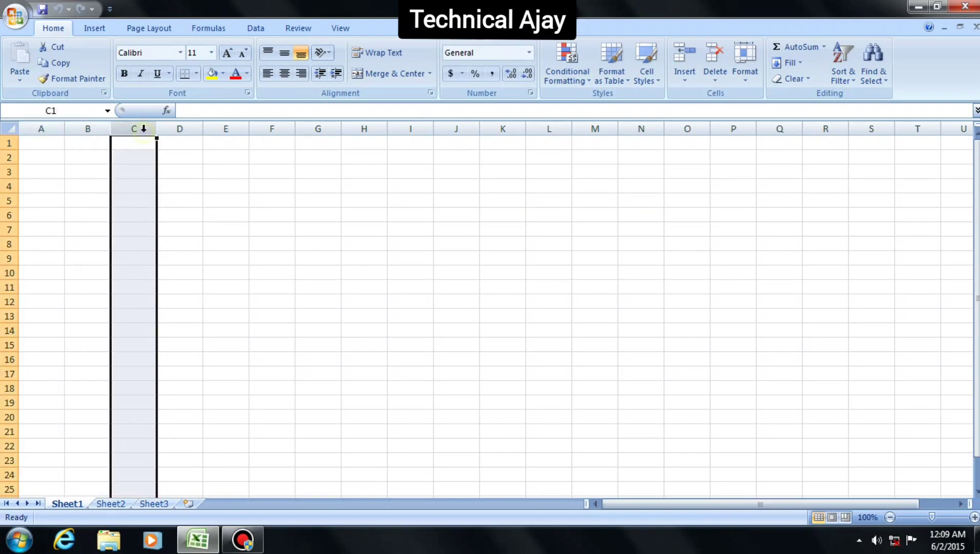
{"action": "left_click", "coordinate": [180, 128]}
{"action": "left_click", "coordinate": [231, 127]}
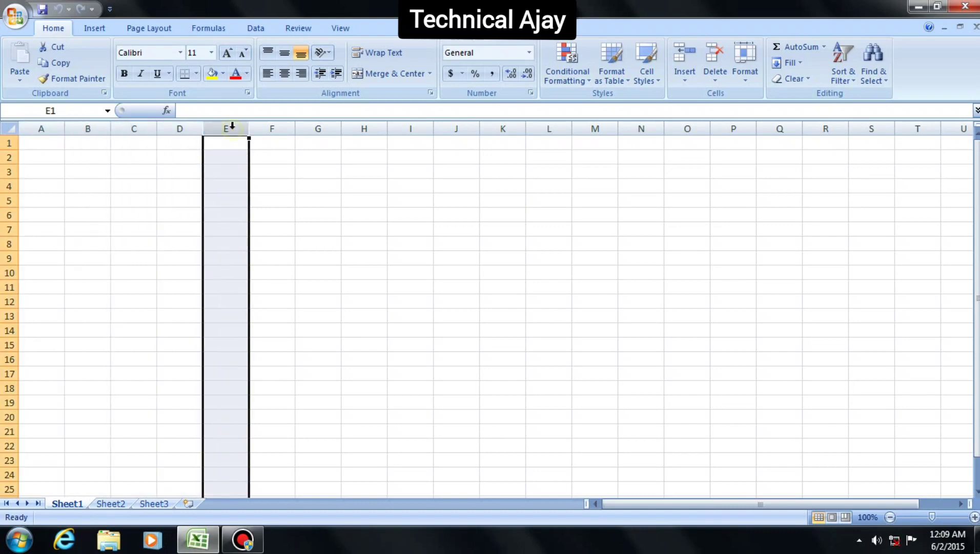
- Highlight rows 1 through 4 and row 6 one after another to look at the row layout
{"action": "left_click", "coordinate": [9, 143]}
{"action": "left_click", "coordinate": [10, 160]}
{"action": "left_click", "coordinate": [9, 172]}
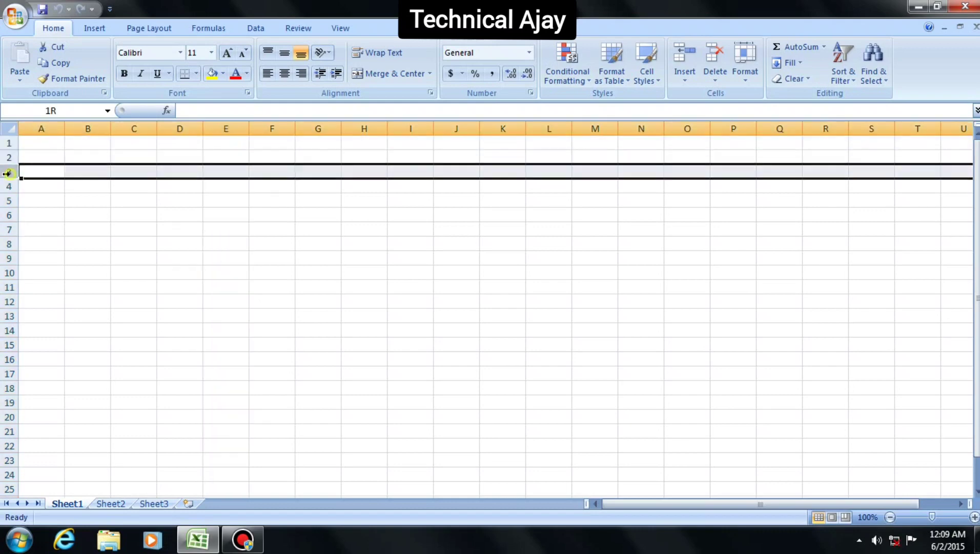
{"action": "left_click", "coordinate": [9, 186]}
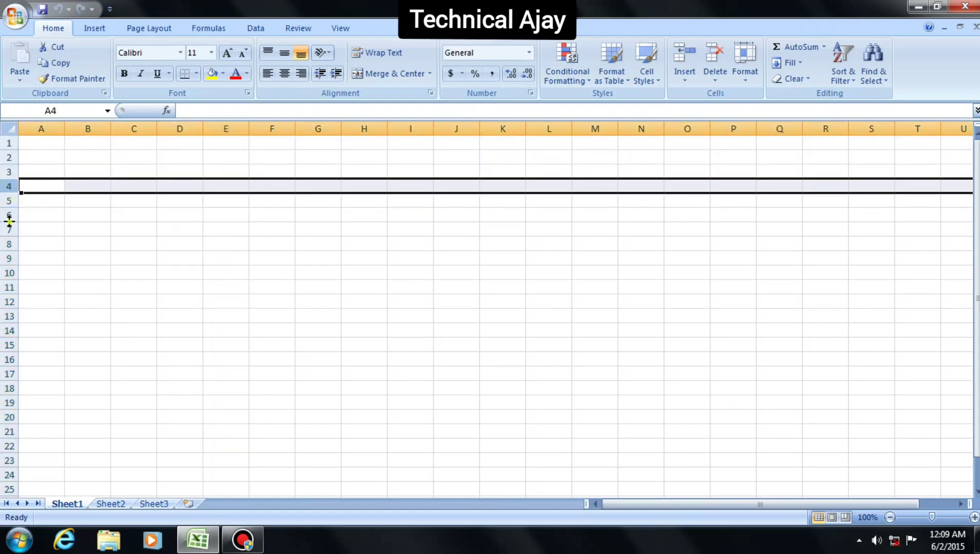
{"action": "left_click", "coordinate": [4, 216]}
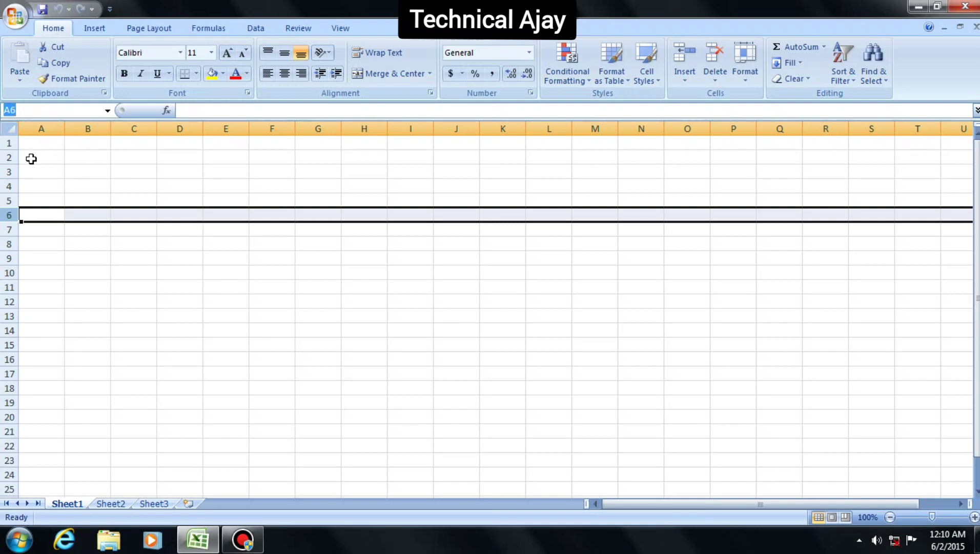
- Select cells A2, L14, I17 and R29 in turn and check how each cell's address is shown
{"action": "left_click", "coordinate": [54, 158]}
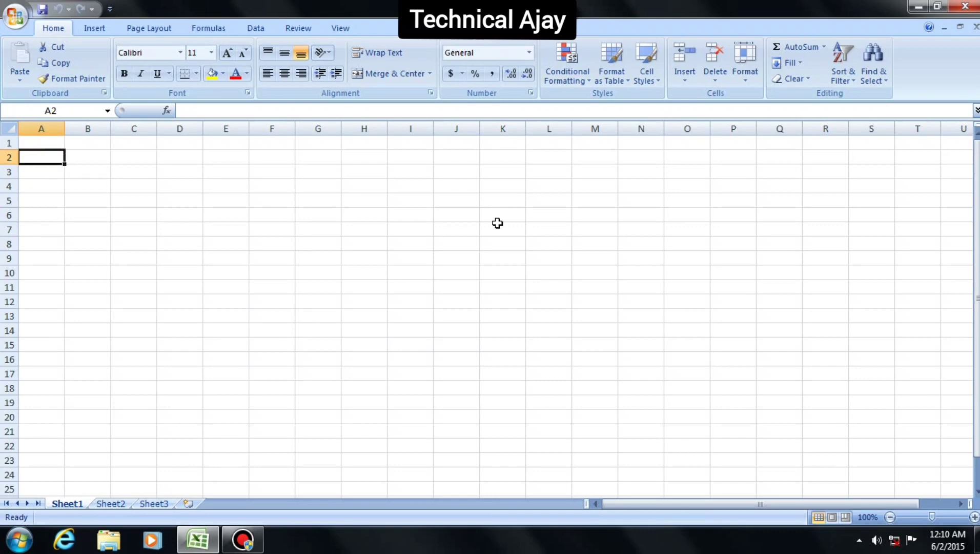
{"action": "left_click", "coordinate": [539, 336]}
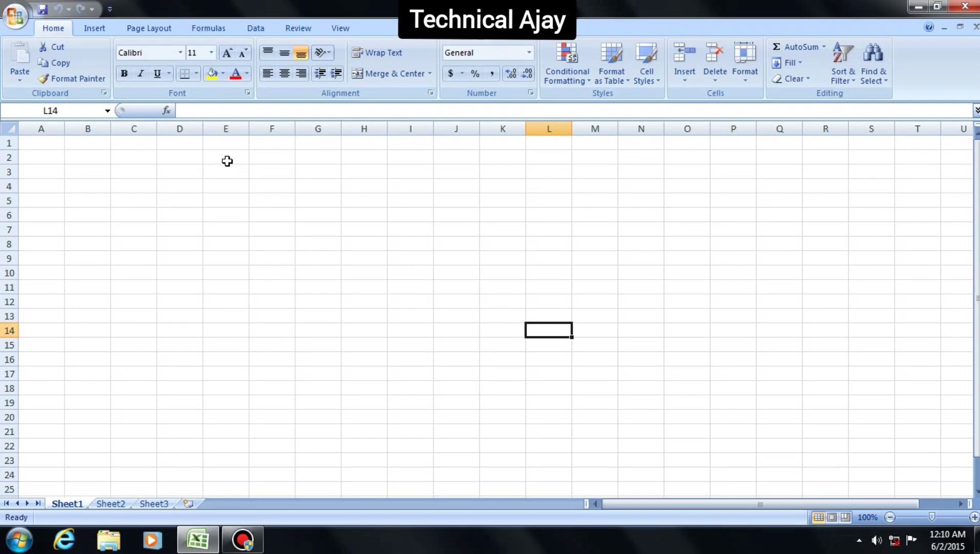
{"action": "left_click", "coordinate": [65, 111]}
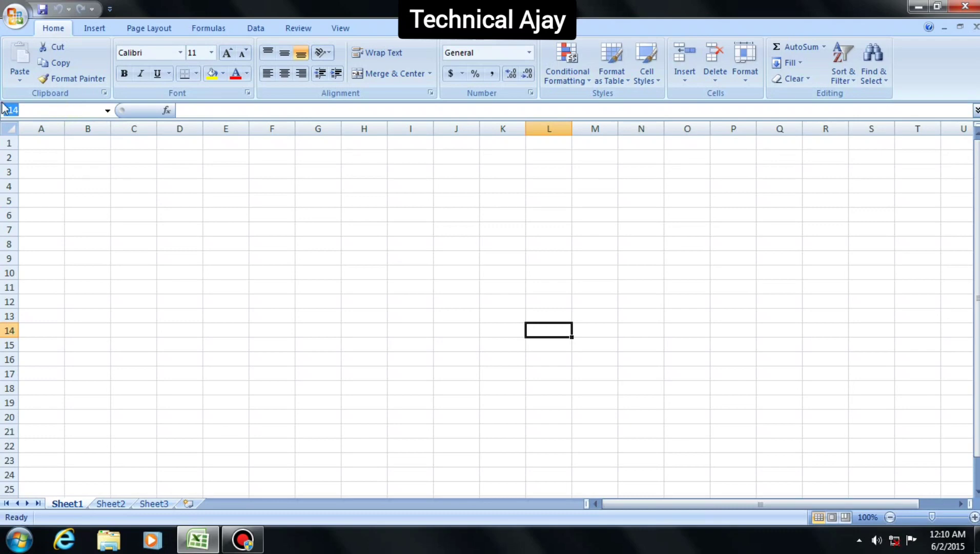
{"action": "left_click", "coordinate": [429, 380]}
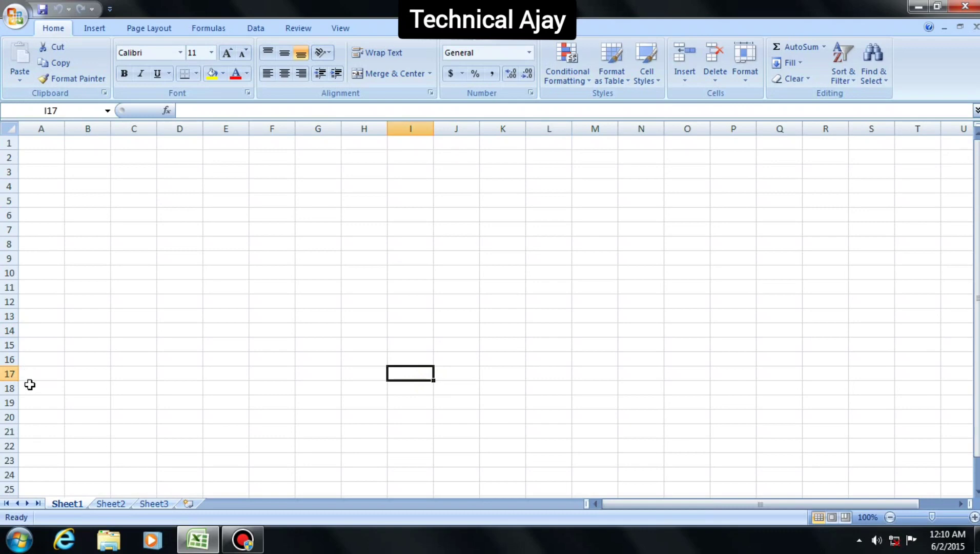
{"action": "scroll", "coordinate": [942, 327], "scroll_direction": "down", "scroll_amount": 4}
{"action": "left_click", "coordinate": [832, 370]}
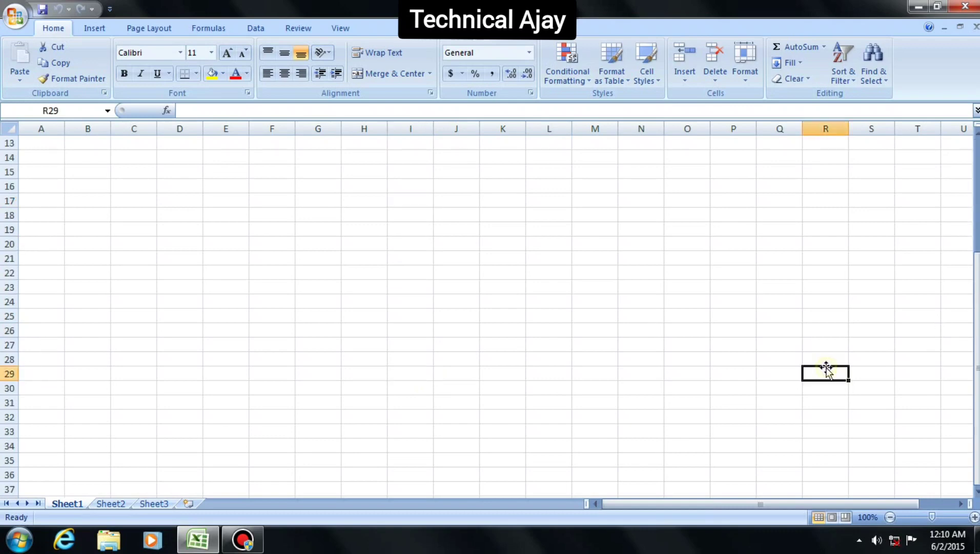
{"action": "left_click", "coordinate": [50, 109]}
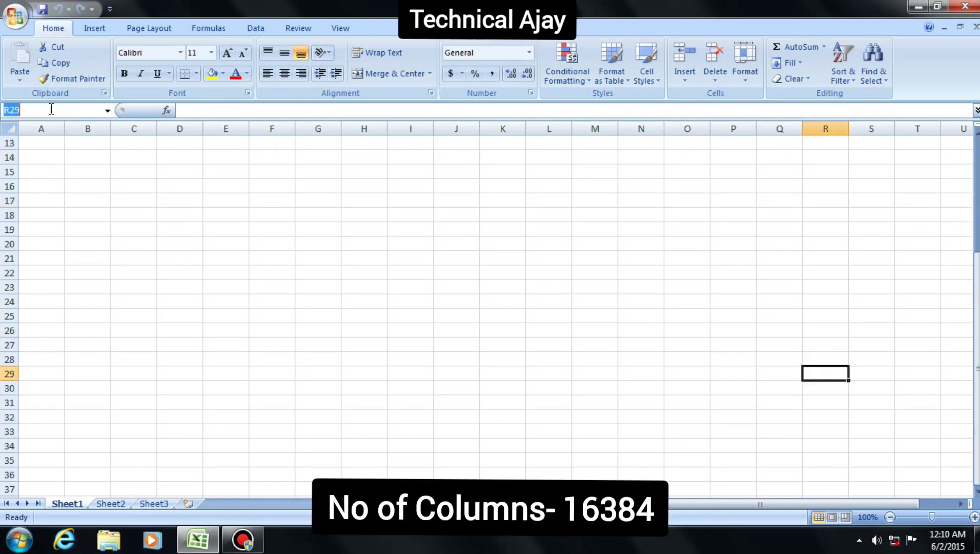
- Highlight row 29 and column R in turn, and inspect the contents of their intersecting cell R29
{"action": "left_click", "coordinate": [8, 374]}
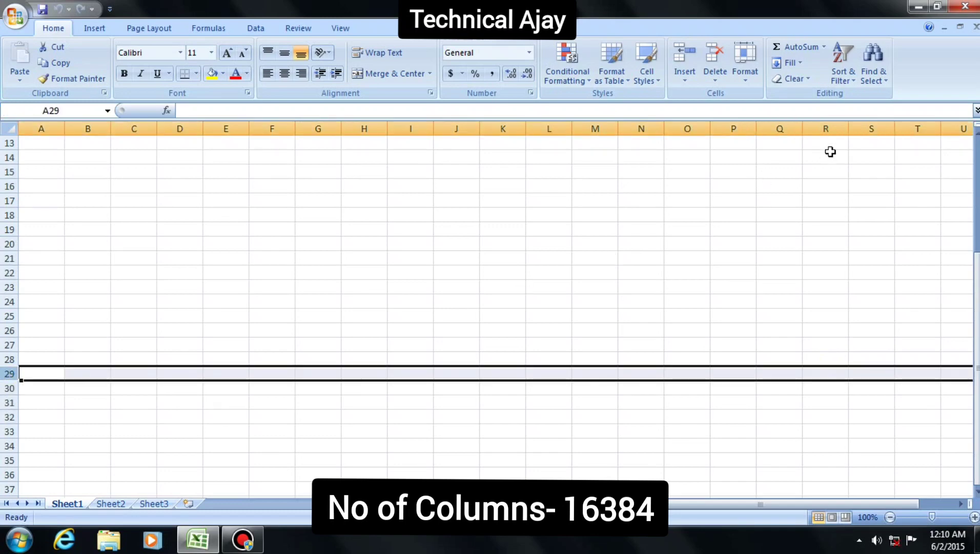
{"action": "left_click", "coordinate": [834, 125]}
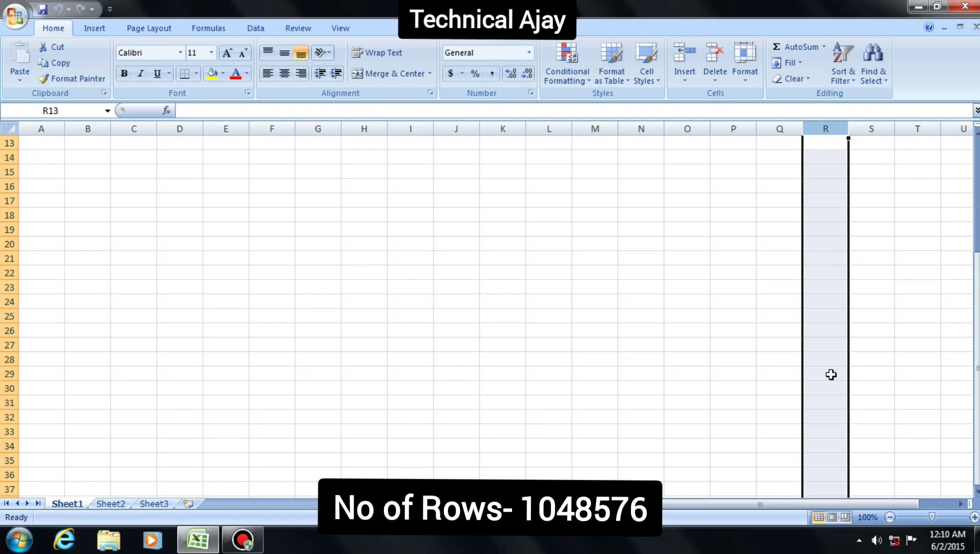
{"action": "left_click", "coordinate": [831, 375]}
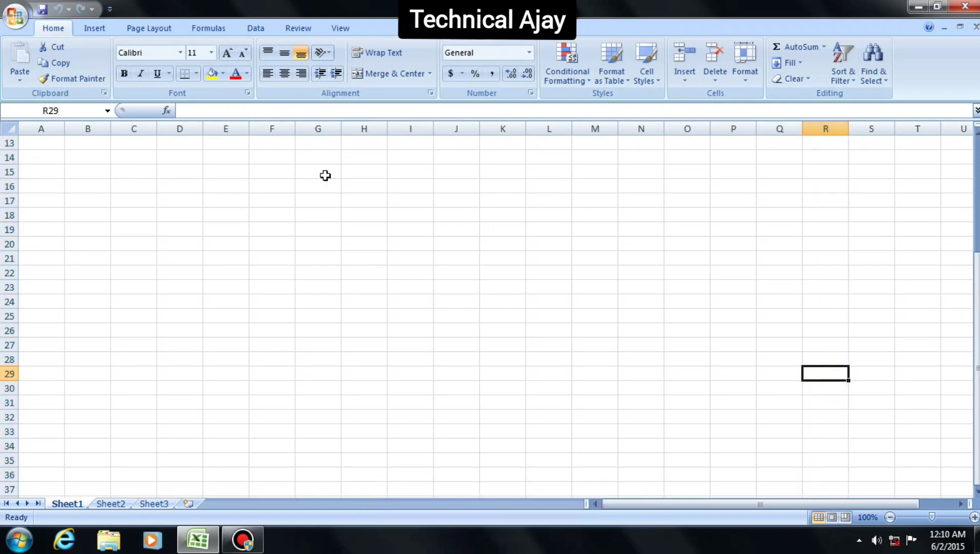
{"action": "left_click", "coordinate": [189, 110]}
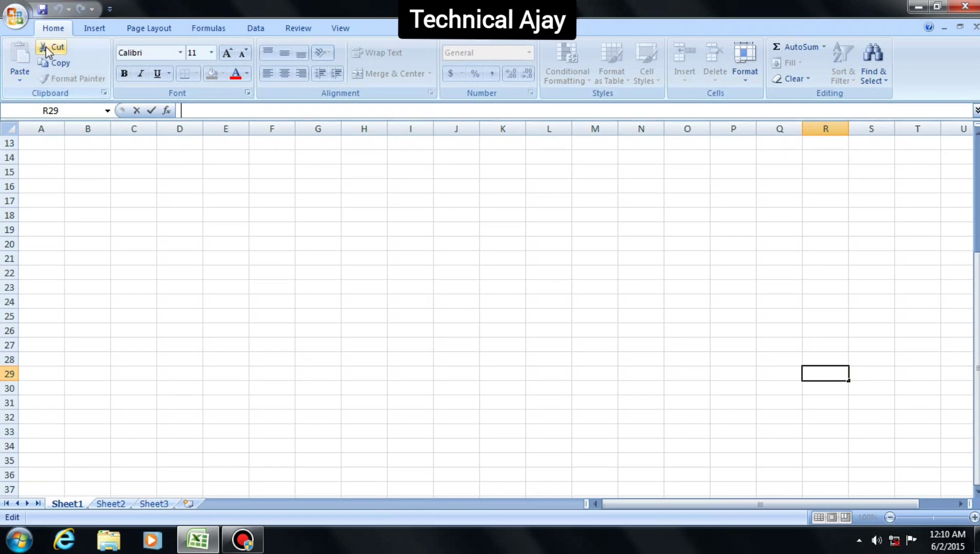
{"action": "key", "text": "Escape"}
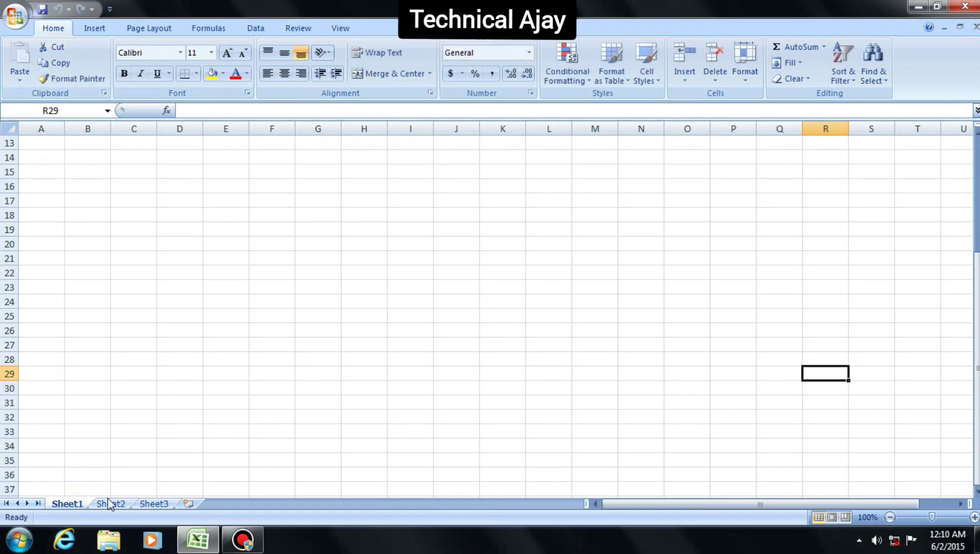
- Look at Sheet2 and Sheet3, and add three new worksheets after them
{"action": "left_click", "coordinate": [113, 503]}
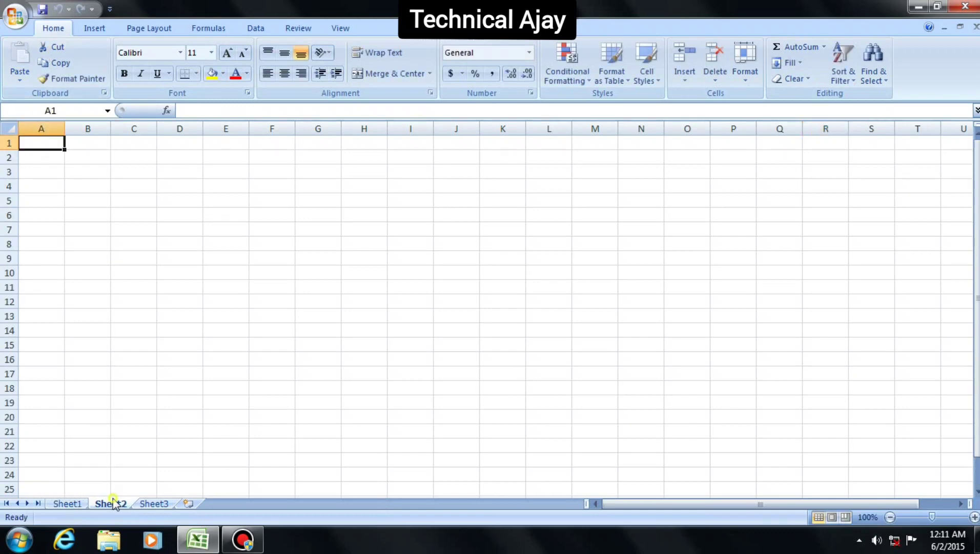
{"action": "left_click", "coordinate": [160, 504]}
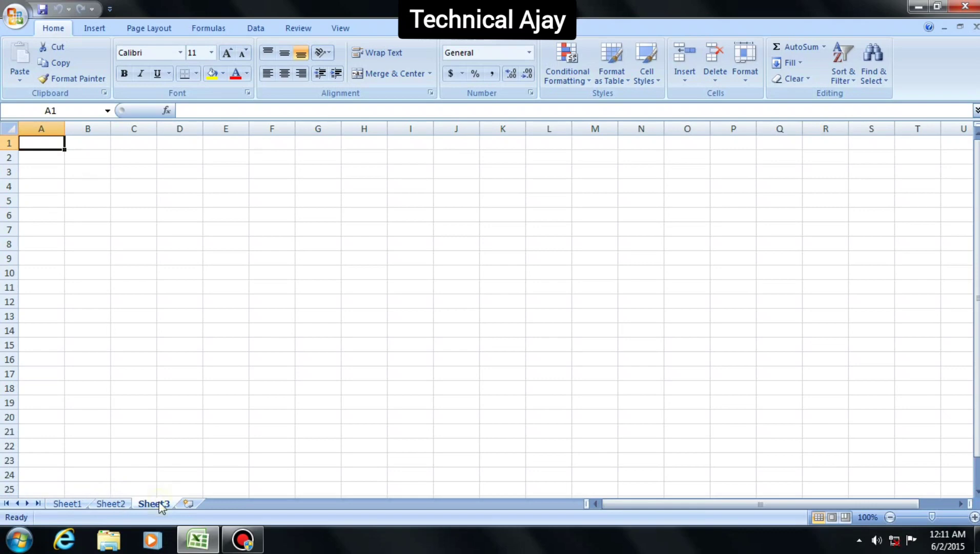
{"action": "left_click", "coordinate": [189, 504]}
{"action": "left_click", "coordinate": [229, 505]}
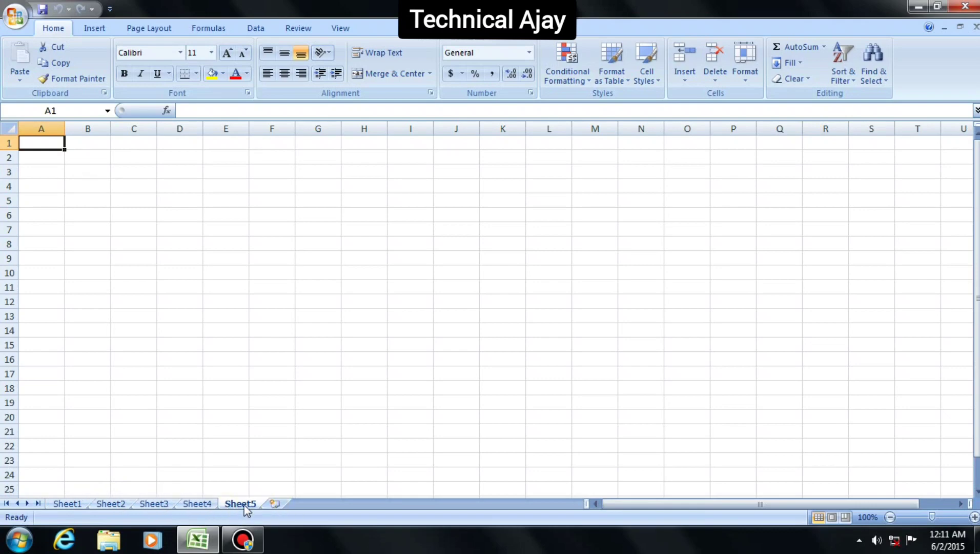
{"action": "left_click", "coordinate": [276, 504]}
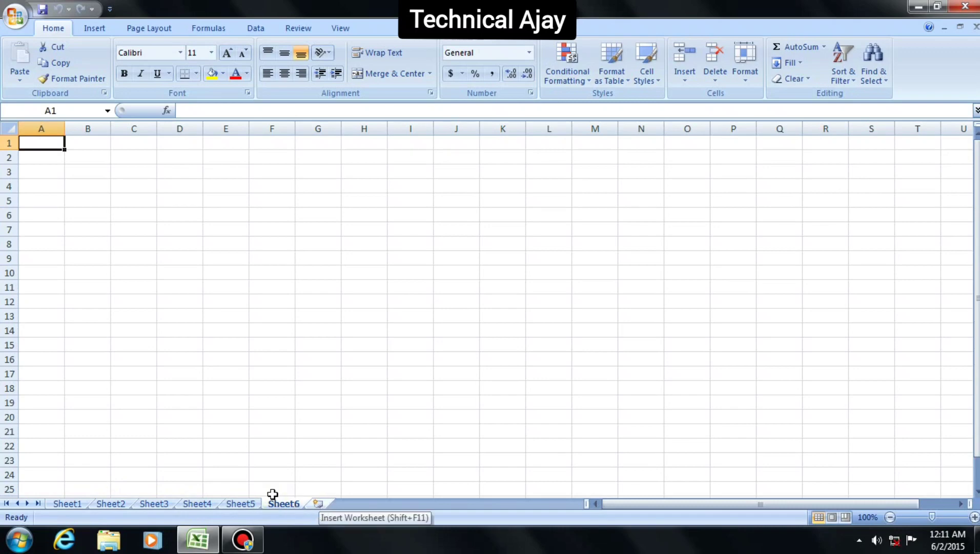
- Return to Sheet1 and examine the Insert, Page Layout, Formulas, Data, Review and View command sets, ending on the Home commands
{"action": "left_click", "coordinate": [66, 504]}
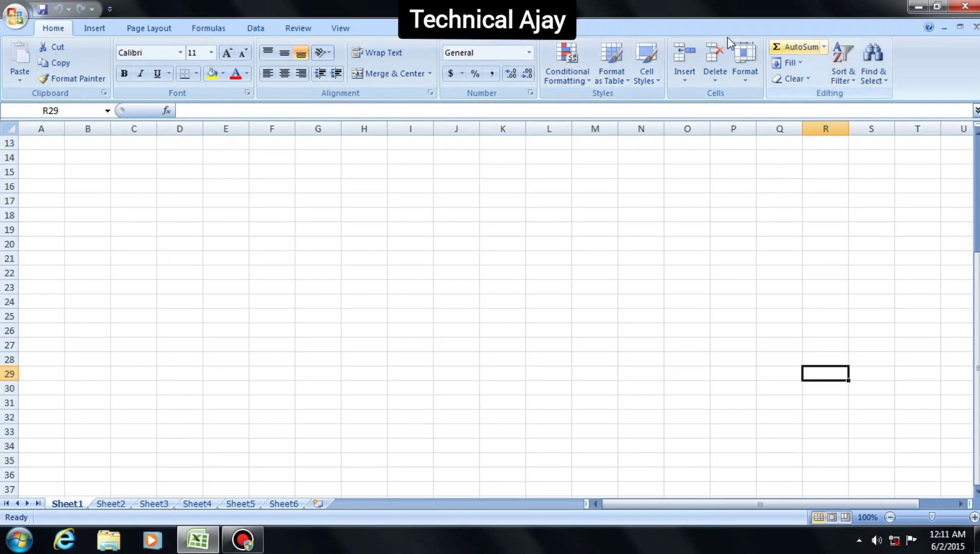
{"action": "left_click", "coordinate": [104, 29]}
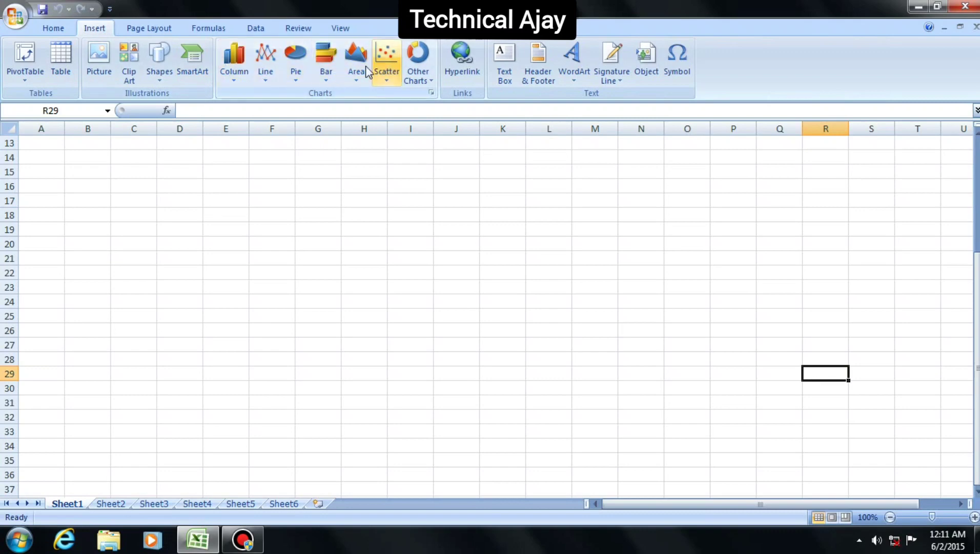
{"action": "left_click", "coordinate": [129, 26]}
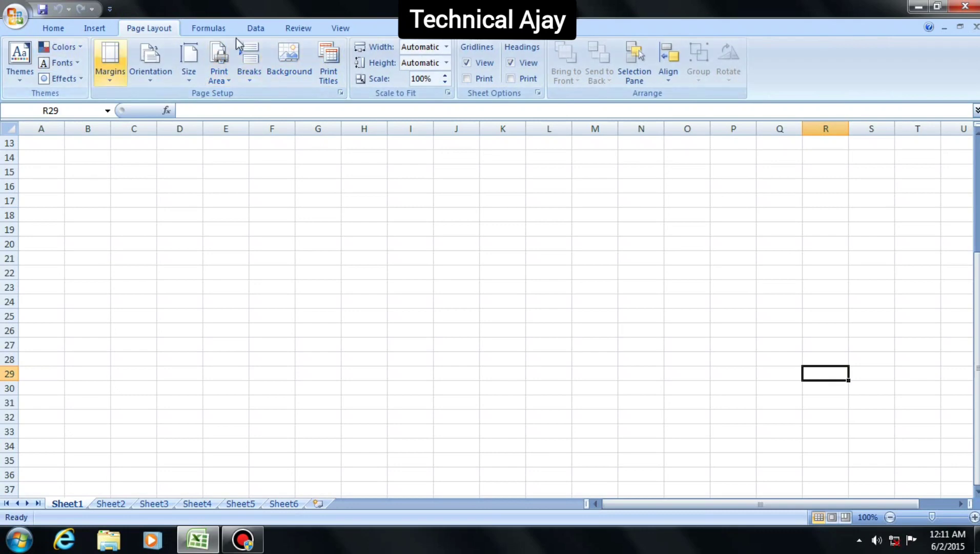
{"action": "left_click", "coordinate": [207, 28]}
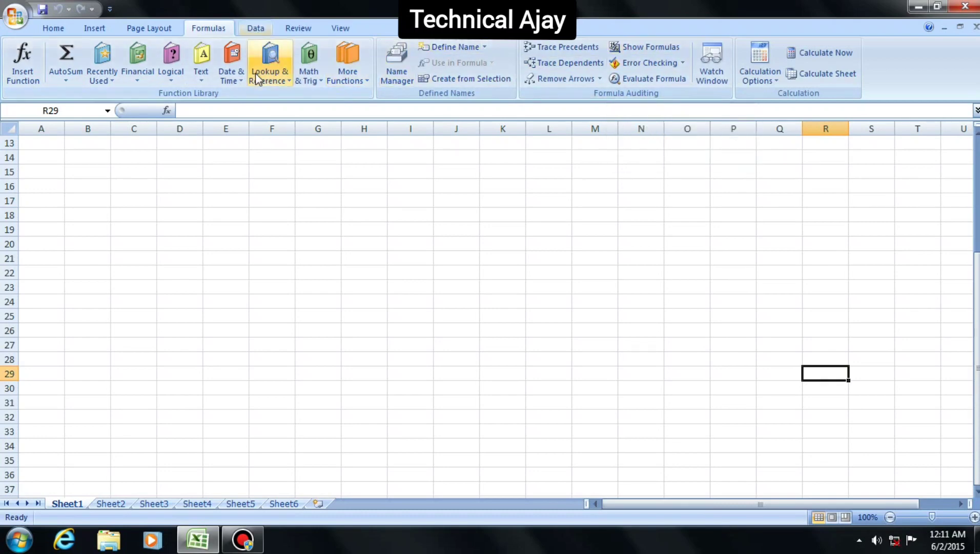
{"action": "left_click", "coordinate": [250, 28]}
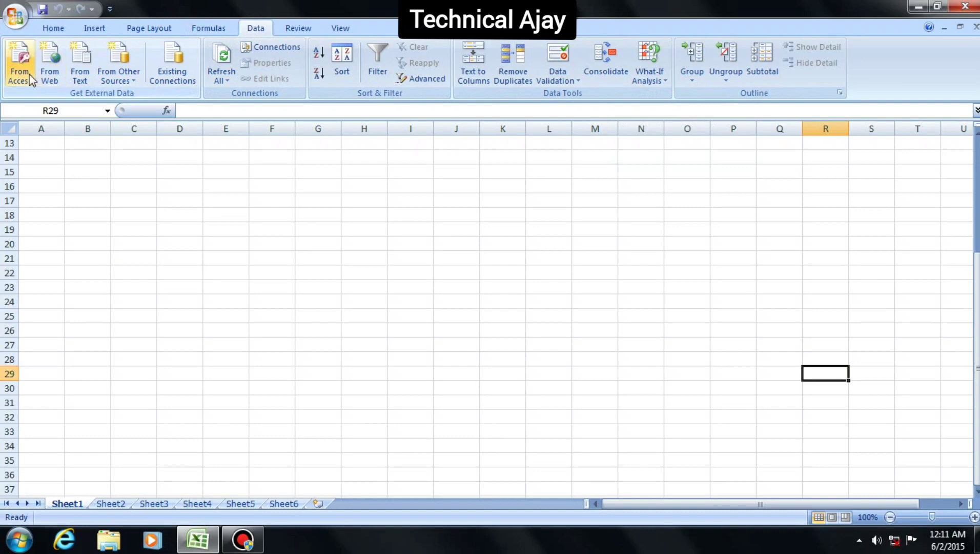
{"action": "left_click", "coordinate": [290, 32]}
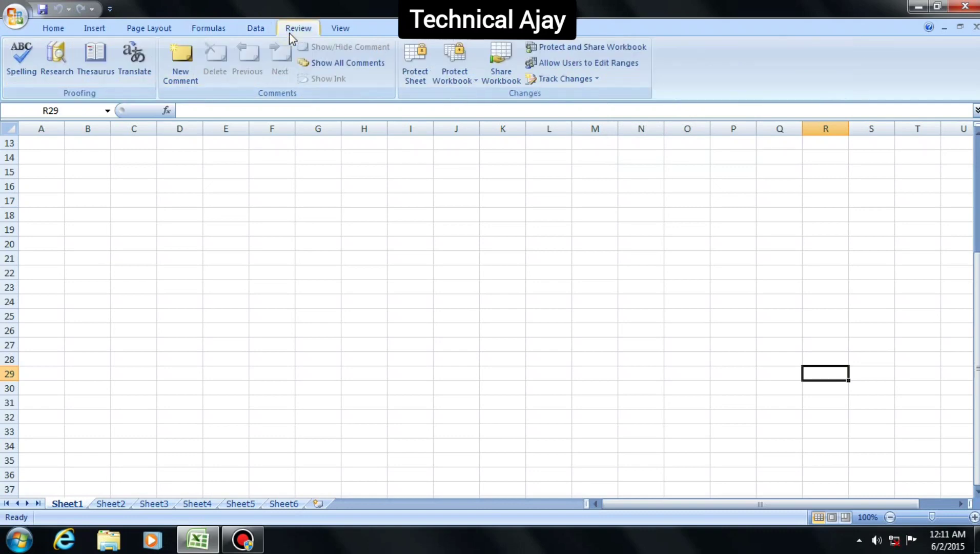
{"action": "left_click", "coordinate": [342, 28]}
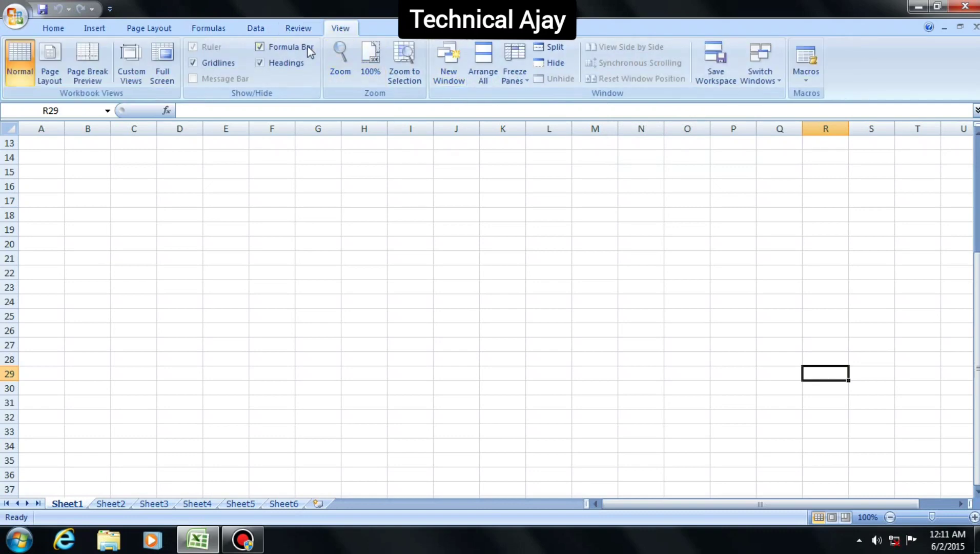
{"action": "left_click", "coordinate": [306, 30]}
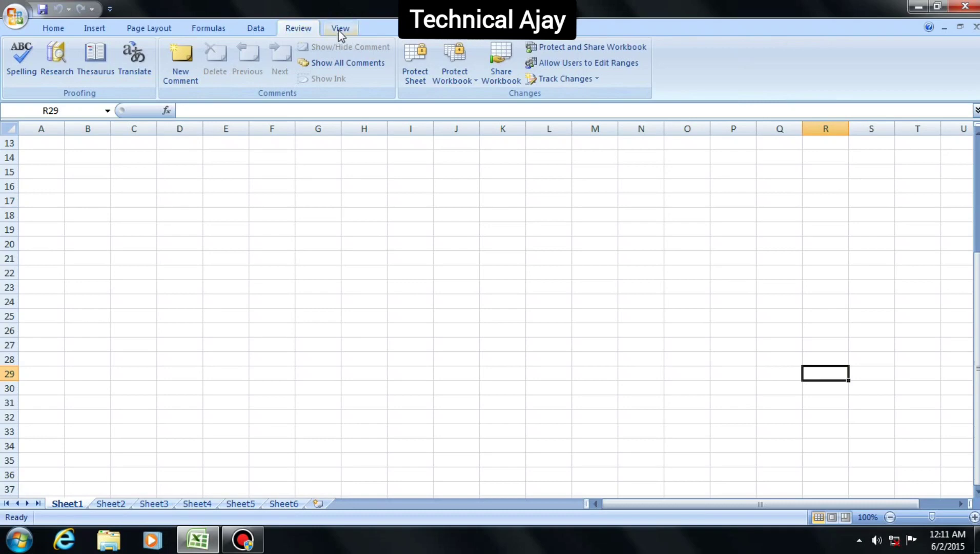
{"action": "left_click", "coordinate": [339, 30]}
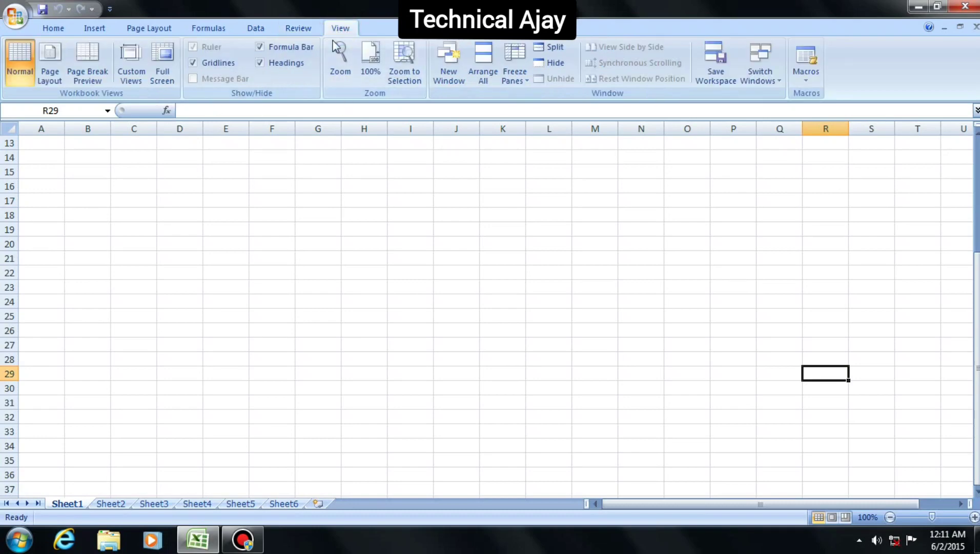
{"action": "left_click", "coordinate": [55, 29]}
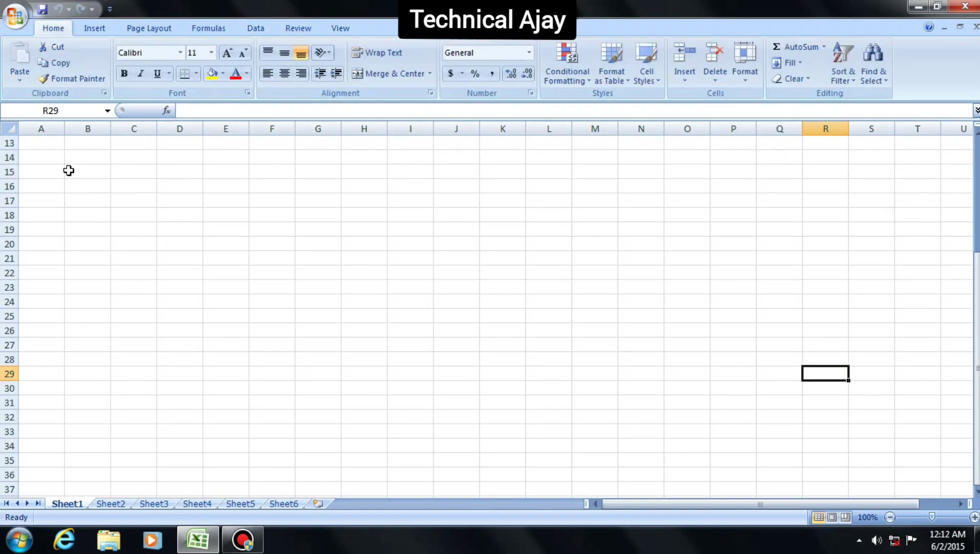
- Enter Sunday in cell B15 and select that cell again
{"action": "left_click", "coordinate": [86, 171]}
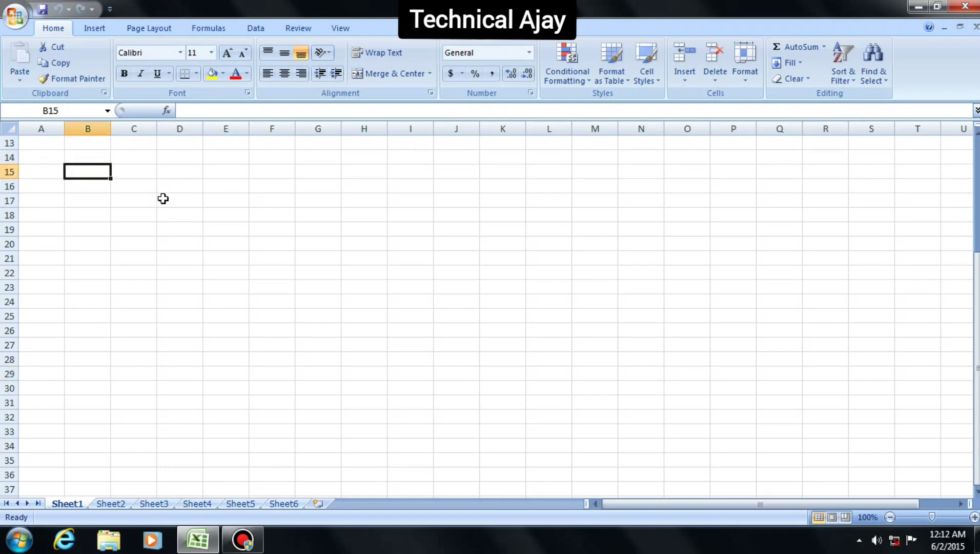
{"action": "type", "text": "sun"}
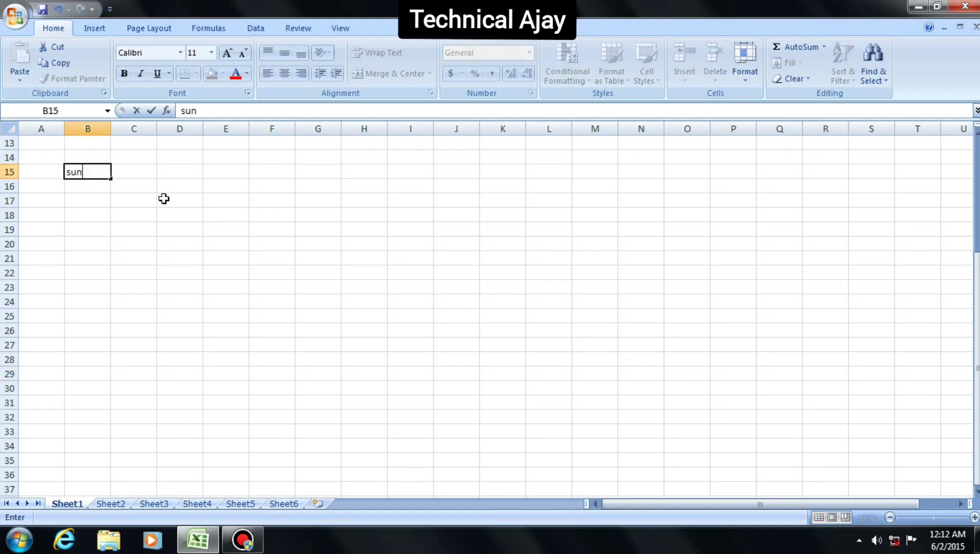
{"action": "type", "text": "day"}
{"action": "key", "text": "Return"}
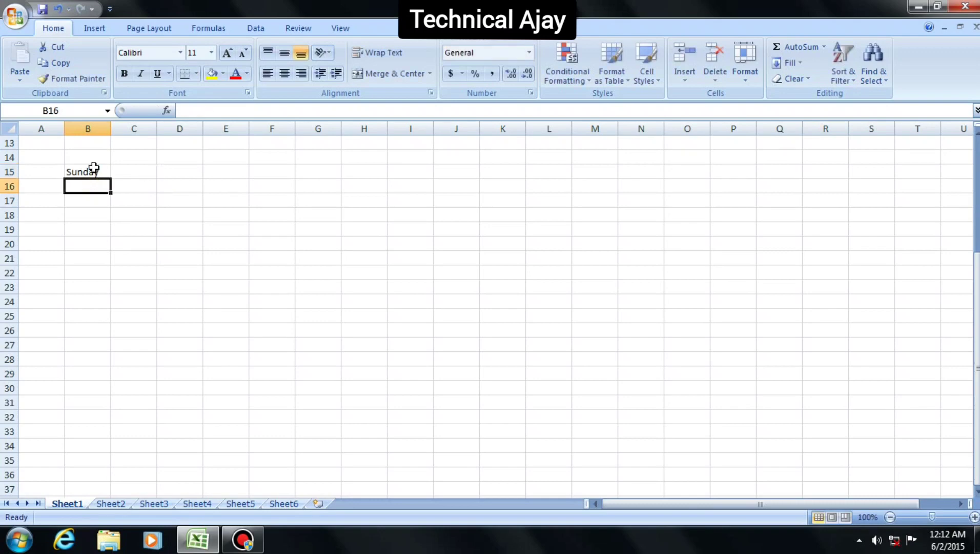
{"action": "left_click", "coordinate": [102, 171]}
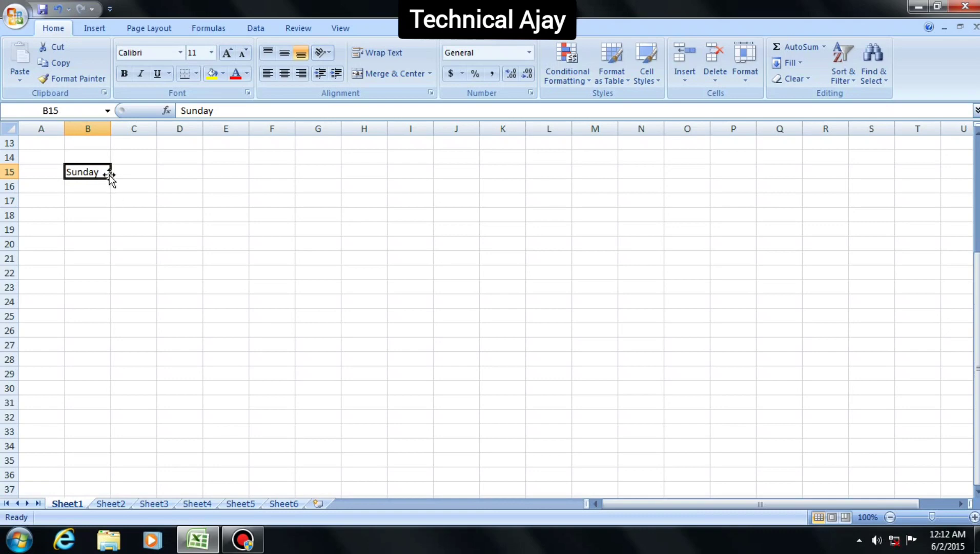
- Fill the weekdays from B15 down to B23, widen column B to fit them, and select the list
{"action": "left_click_drag", "start_coordinate": [110, 178], "coordinate": [110, 296]}
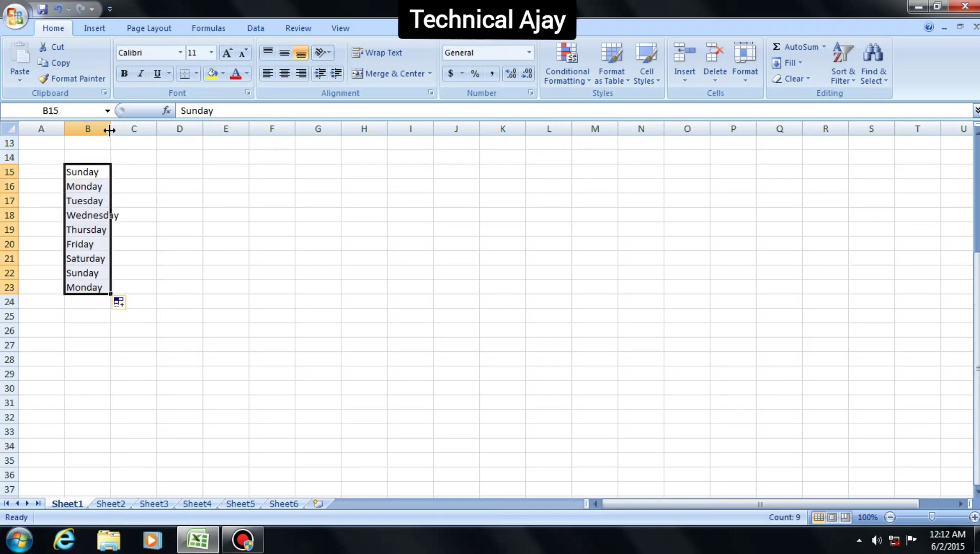
{"action": "left_click_drag", "start_coordinate": [111, 130], "coordinate": [123, 129]}
{"action": "left_click", "coordinate": [143, 159]}
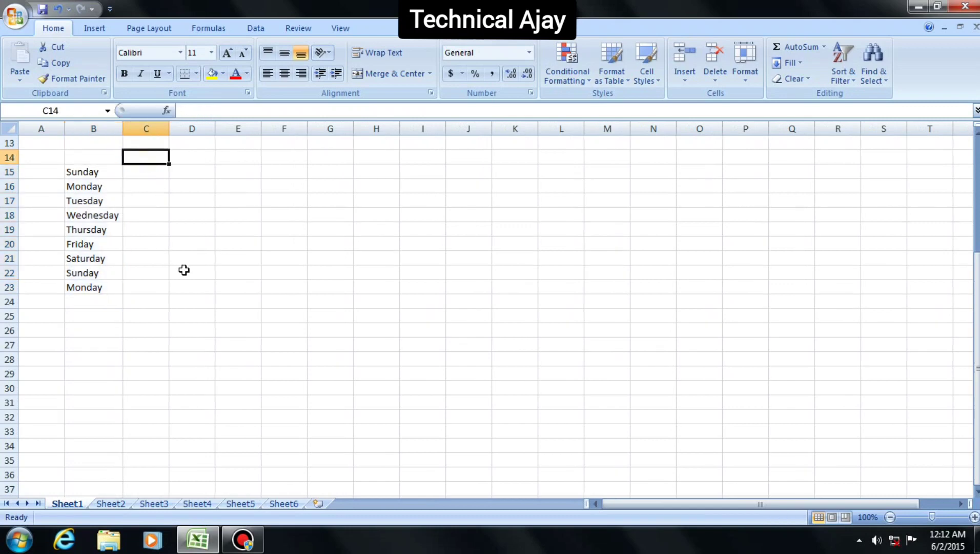
{"action": "left_click_drag", "start_coordinate": [83, 172], "coordinate": [92, 287]}
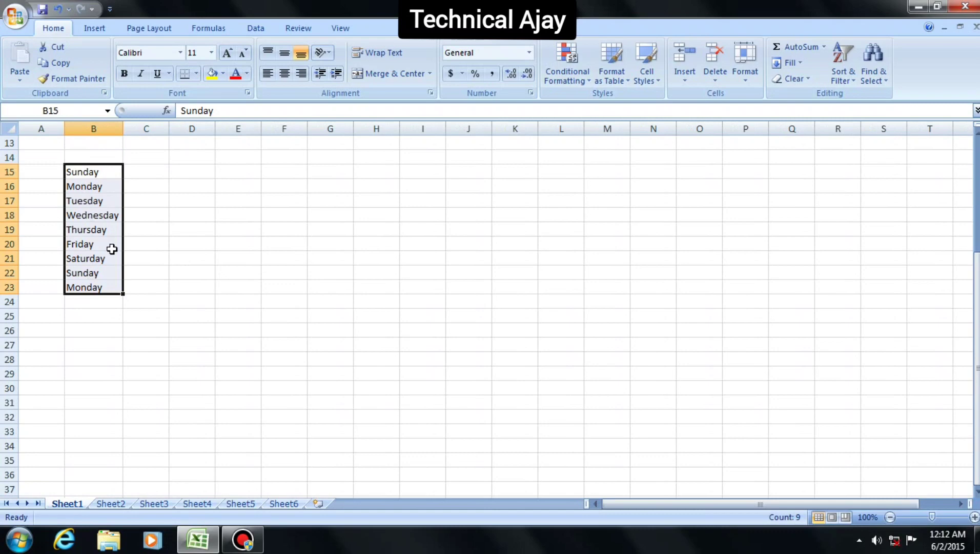
- Enter january in D15 and fill the month names down to december in D26
{"action": "left_click", "coordinate": [192, 171]}
{"action": "type", "text": "january"}
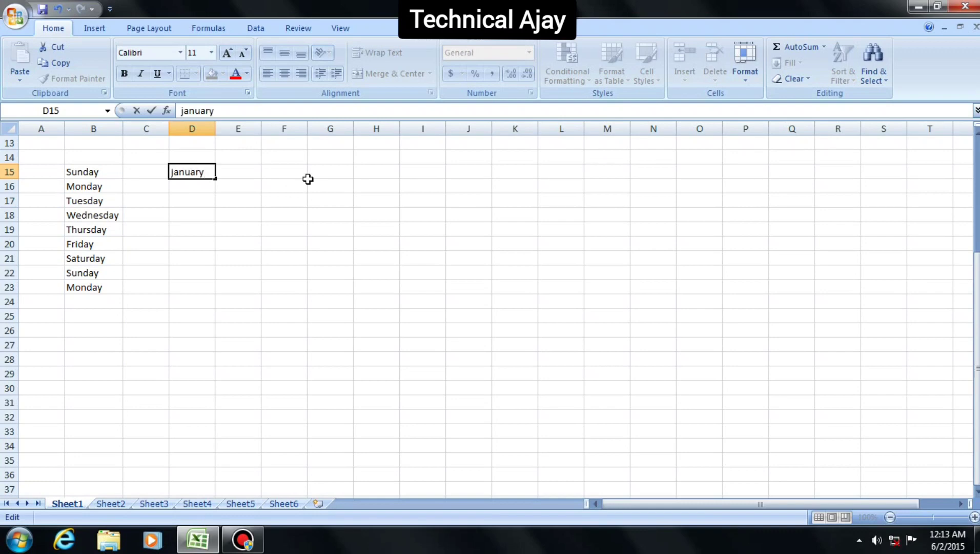
{"action": "left_click", "coordinate": [200, 185]}
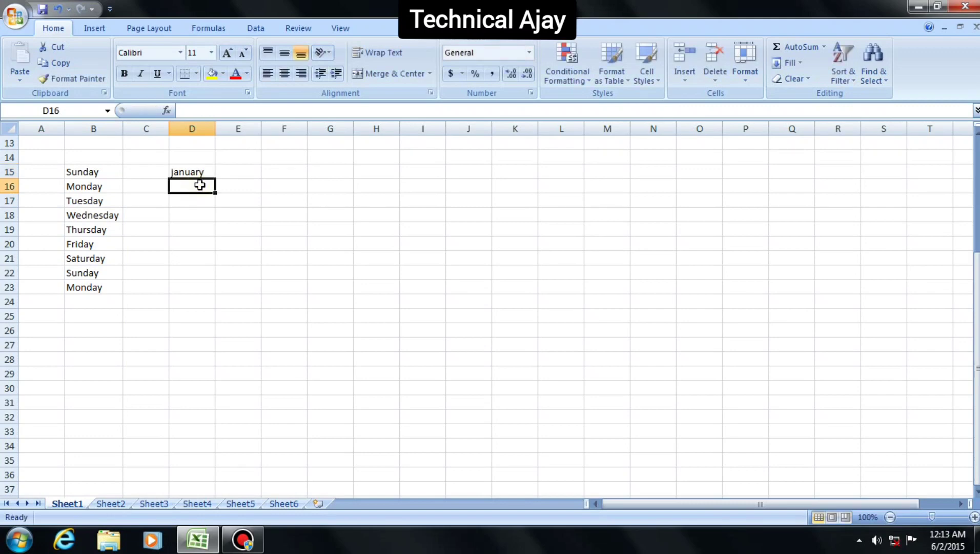
{"action": "left_click", "coordinate": [199, 172]}
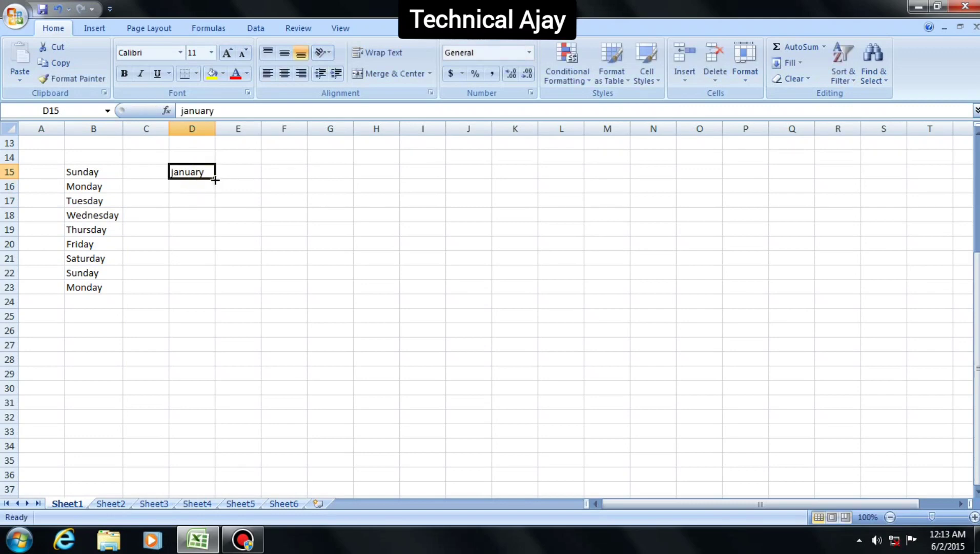
{"action": "left_click_drag", "start_coordinate": [215, 179], "coordinate": [220, 333]}
- Widen column D so the longest month names fit, and highlight the month list D15:D26 to check it
{"action": "left_click", "coordinate": [204, 128]}
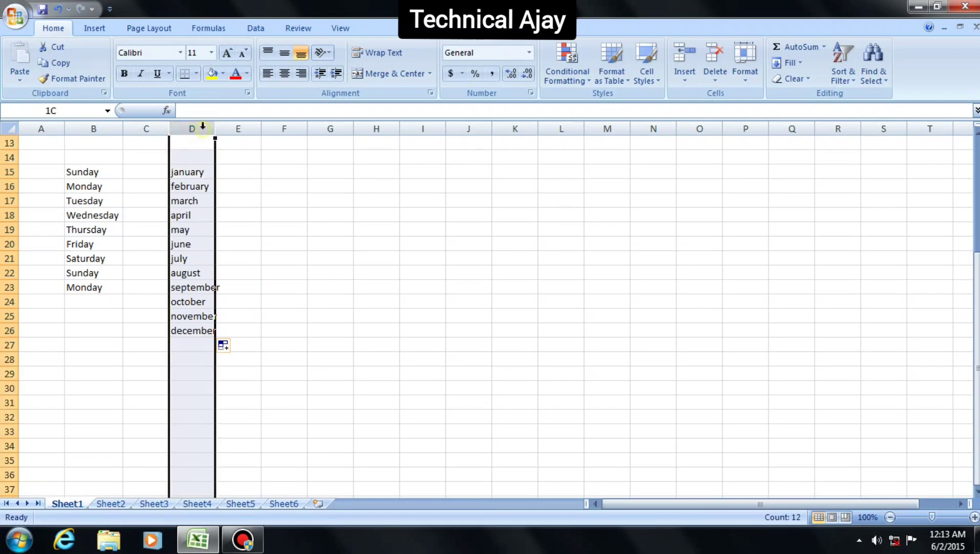
{"action": "left_click", "coordinate": [193, 173]}
{"action": "left_click", "coordinate": [195, 129]}
{"action": "left_click_drag", "start_coordinate": [216, 127], "coordinate": [237, 128]}
{"action": "left_click", "coordinate": [264, 189]}
{"action": "left_click_drag", "start_coordinate": [195, 172], "coordinate": [198, 296]}
{"action": "left_click_drag", "start_coordinate": [198, 318], "coordinate": [197, 331]}
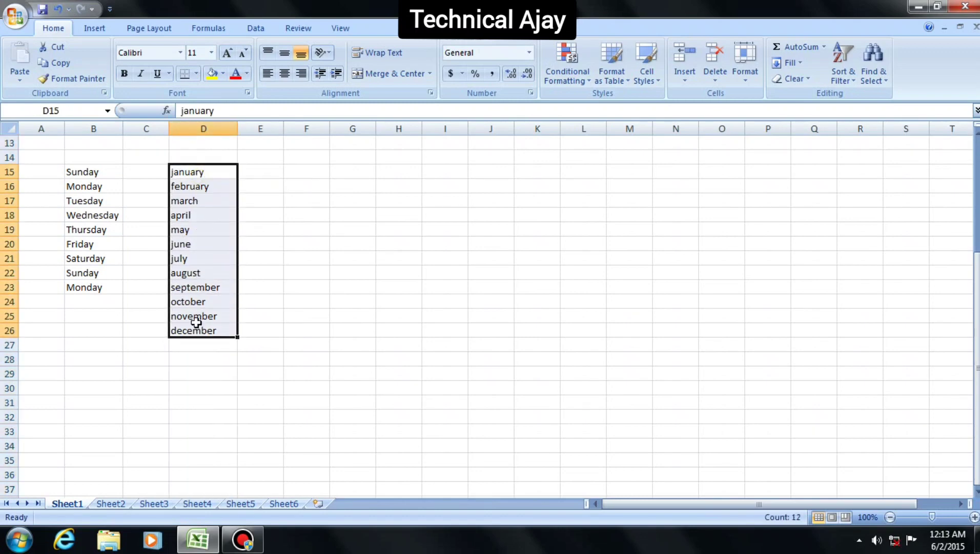
{"action": "left_click", "coordinate": [211, 364]}
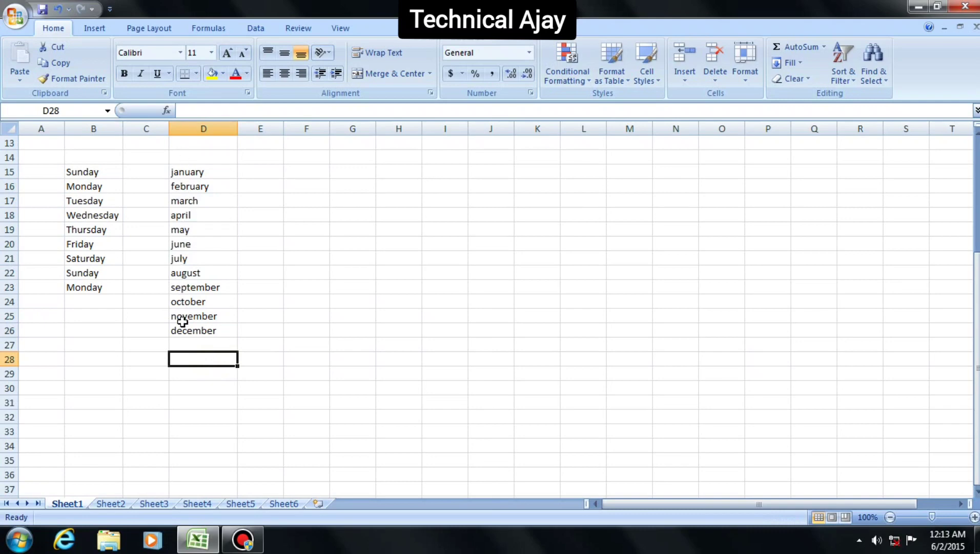
- Fill the month names across row 15 from D15 to O15 and widen columns L to O to fit them
{"action": "left_click", "coordinate": [186, 172]}
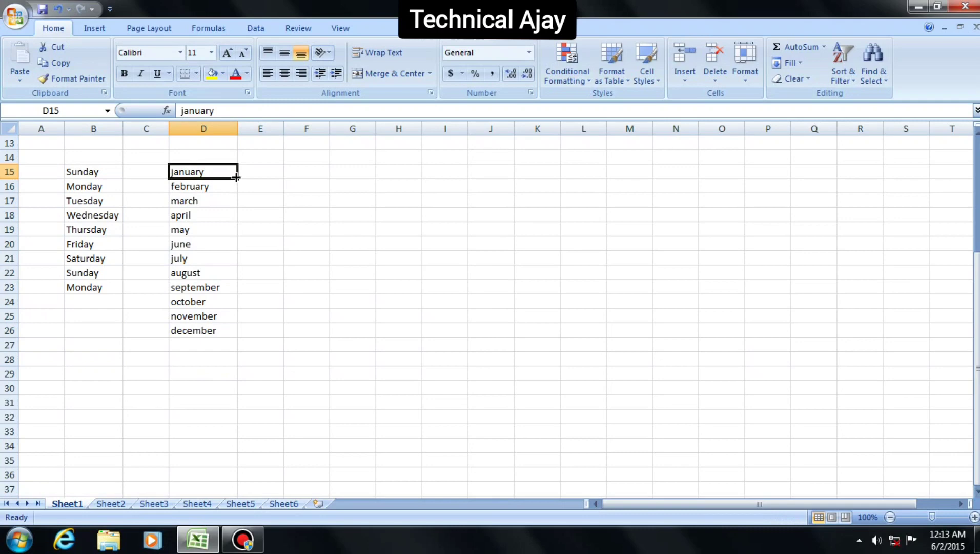
{"action": "left_click_drag", "start_coordinate": [238, 177], "coordinate": [747, 183]}
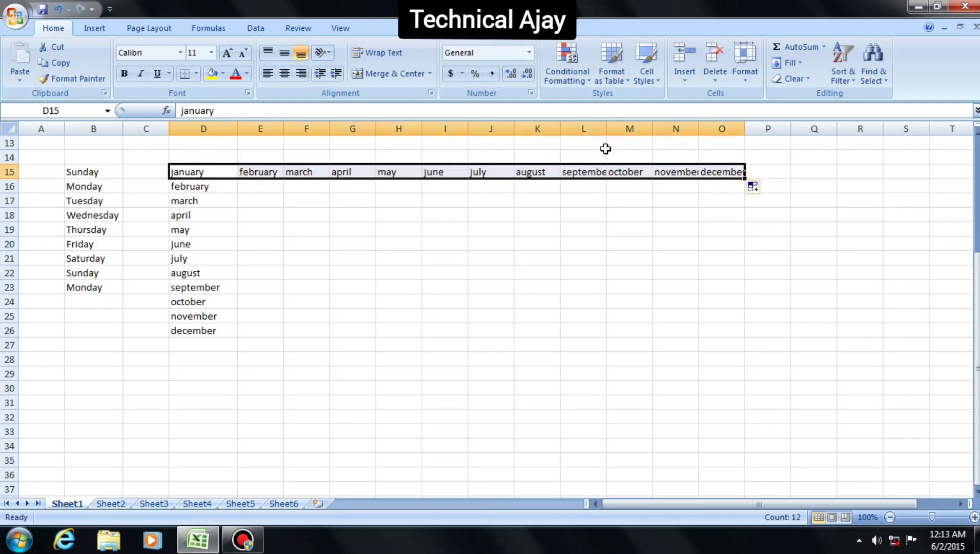
{"action": "left_click_drag", "start_coordinate": [606, 126], "coordinate": [843, 127]}
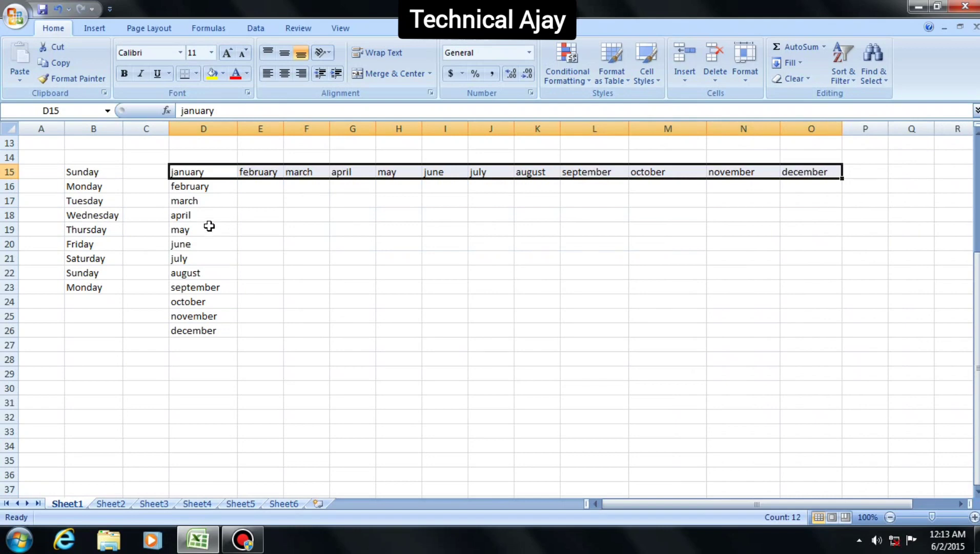
{"action": "left_click", "coordinate": [271, 172]}
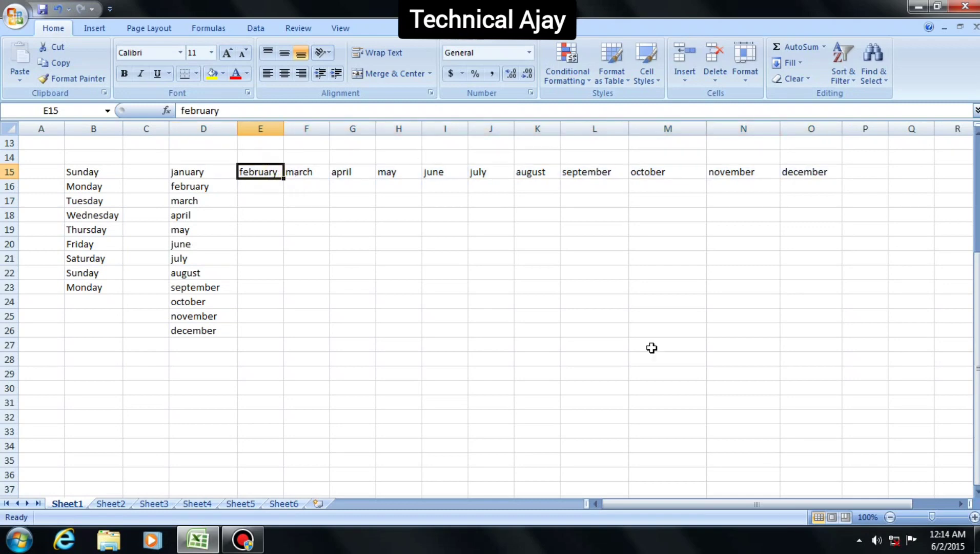
- Enter 1 and 2 in I23 and I24 and fill the number series down to 10 in I32
{"action": "left_click", "coordinate": [451, 283]}
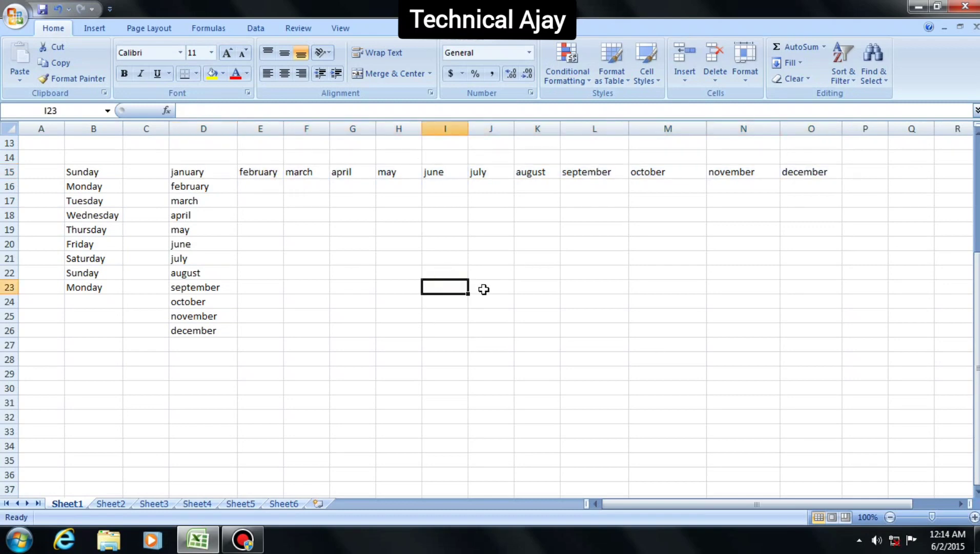
{"action": "type", "text": "1"}
{"action": "key", "text": "Return"}
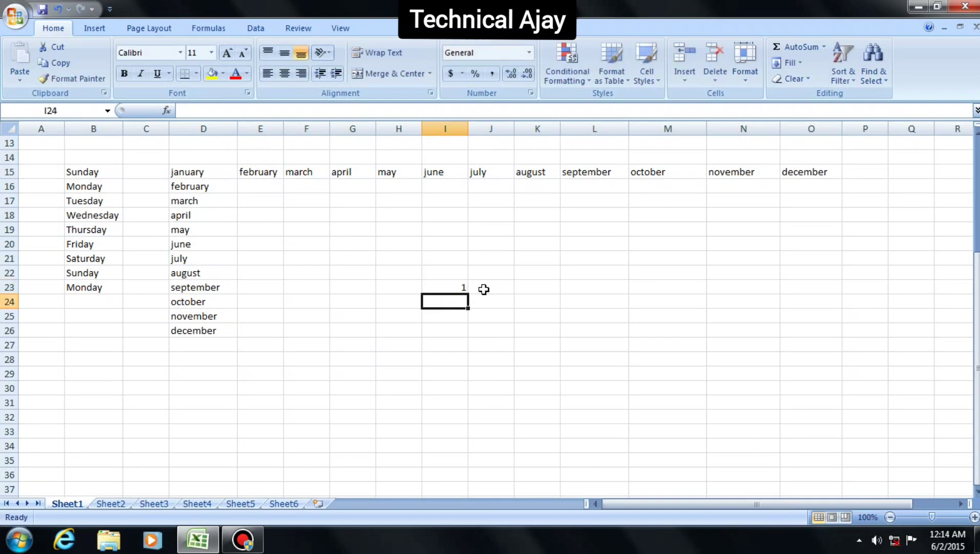
{"action": "type", "text": "2"}
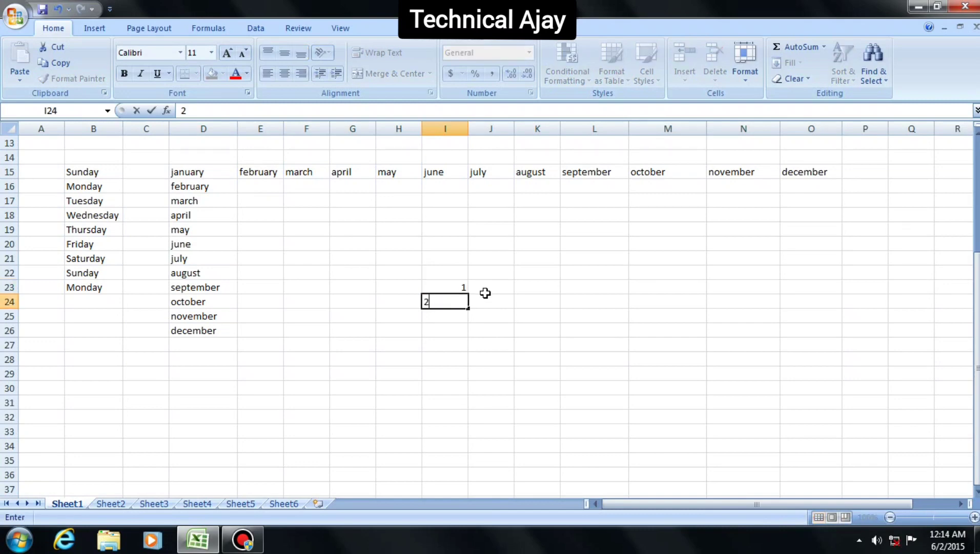
{"action": "left_click", "coordinate": [448, 287]}
{"action": "left_click_drag", "start_coordinate": [447, 293], "coordinate": [444, 297]}
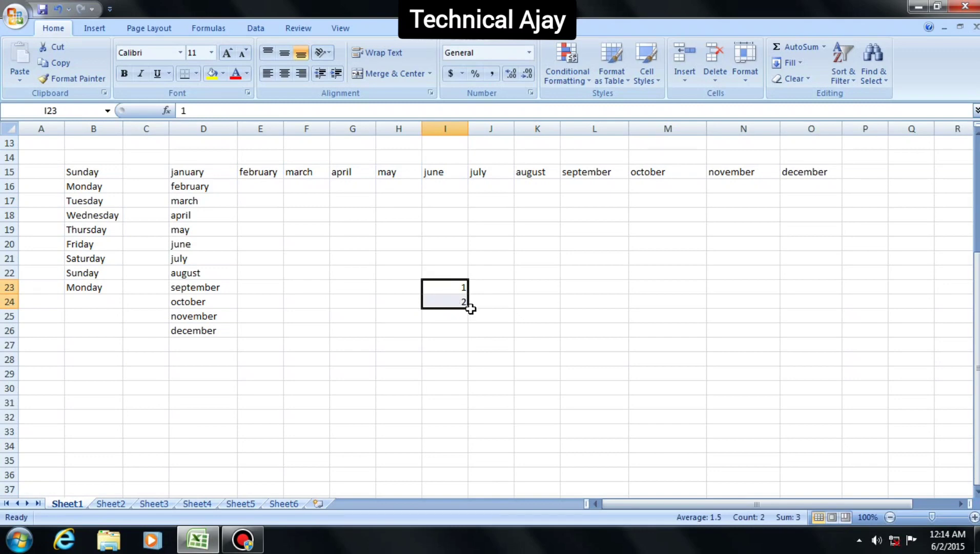
{"action": "left_click_drag", "start_coordinate": [468, 308], "coordinate": [476, 428]}
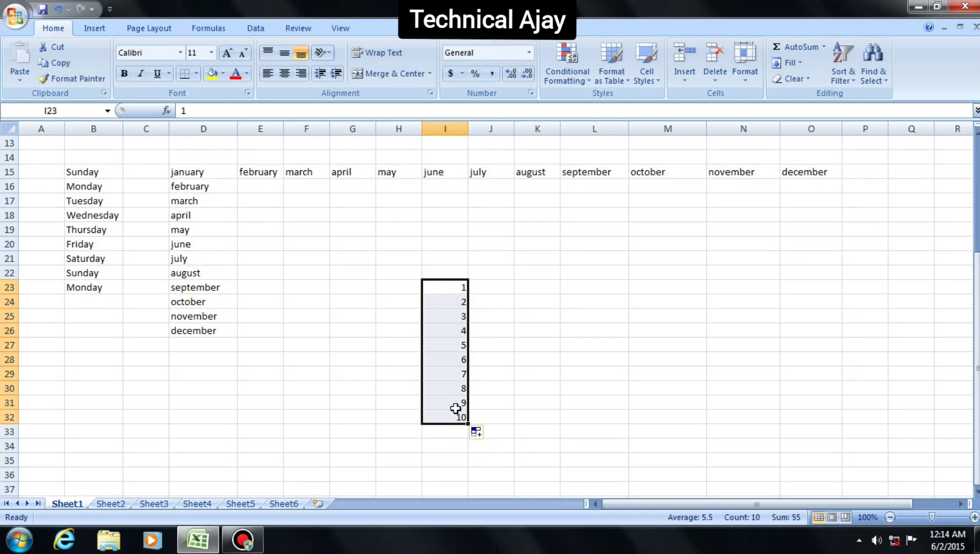
{"action": "left_click", "coordinate": [521, 299]}
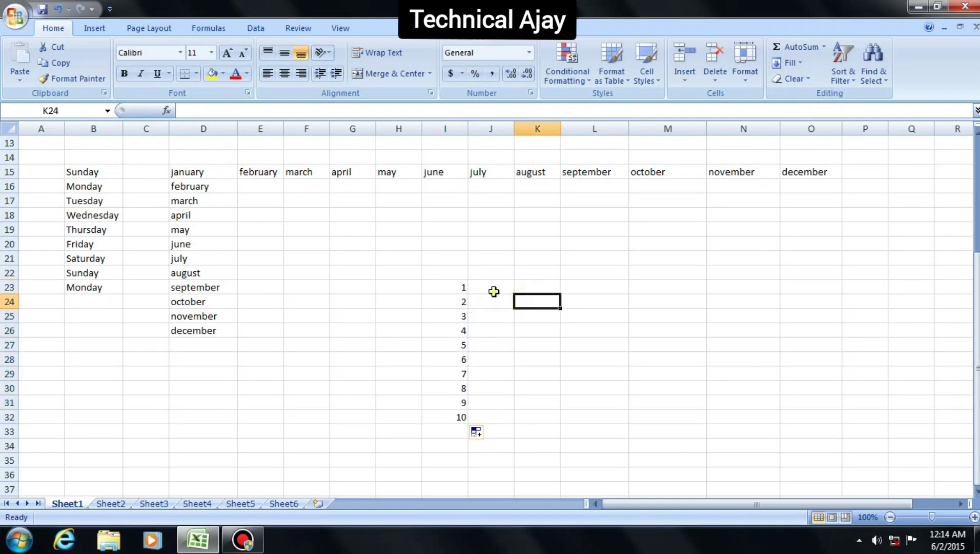
- Enter 2 and 4 in J23 and J24 and extend the series down to 20 in J32
{"action": "left_click", "coordinate": [494, 292]}
{"action": "type", "text": "2"}
{"action": "key", "text": "Return"}
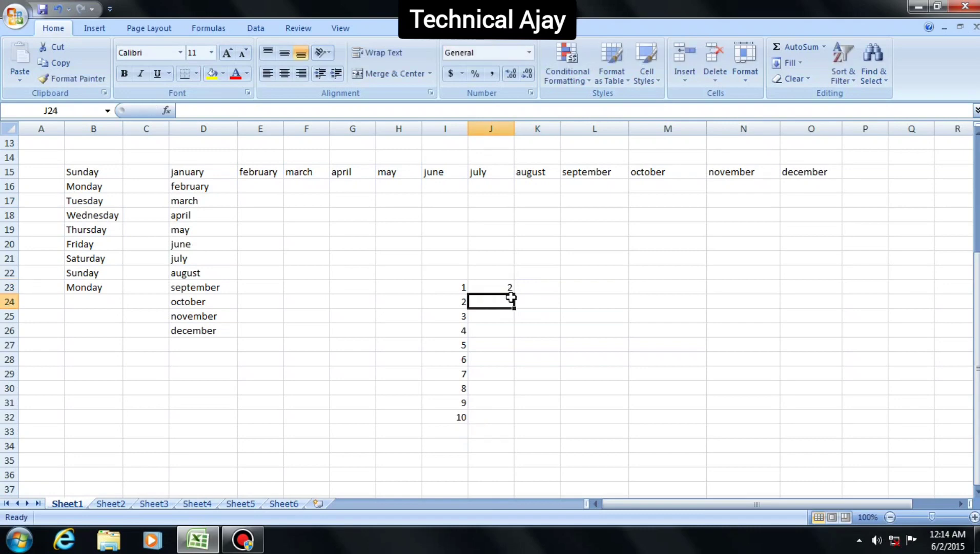
{"action": "type", "text": "4"}
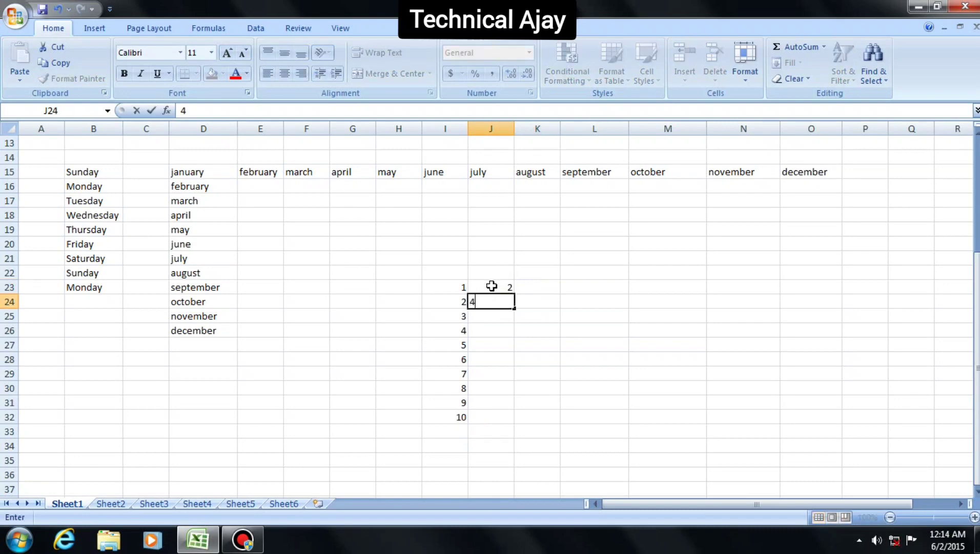
{"action": "left_click_drag", "start_coordinate": [491, 285], "coordinate": [514, 422]}
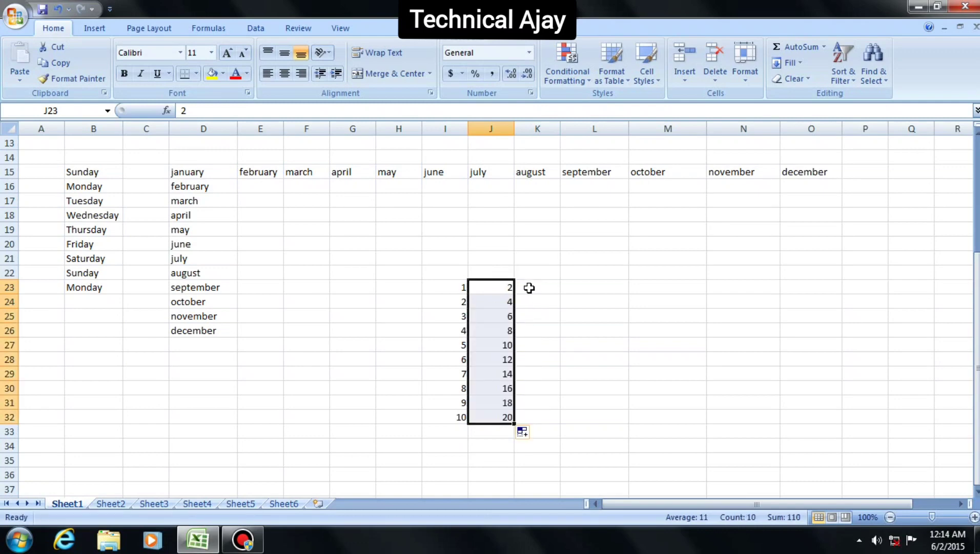
- Enter 3 and 6 in K23 and K24 and extend the series down to 30 in K32
{"action": "left_click", "coordinate": [530, 288]}
{"action": "type", "text": "3"}
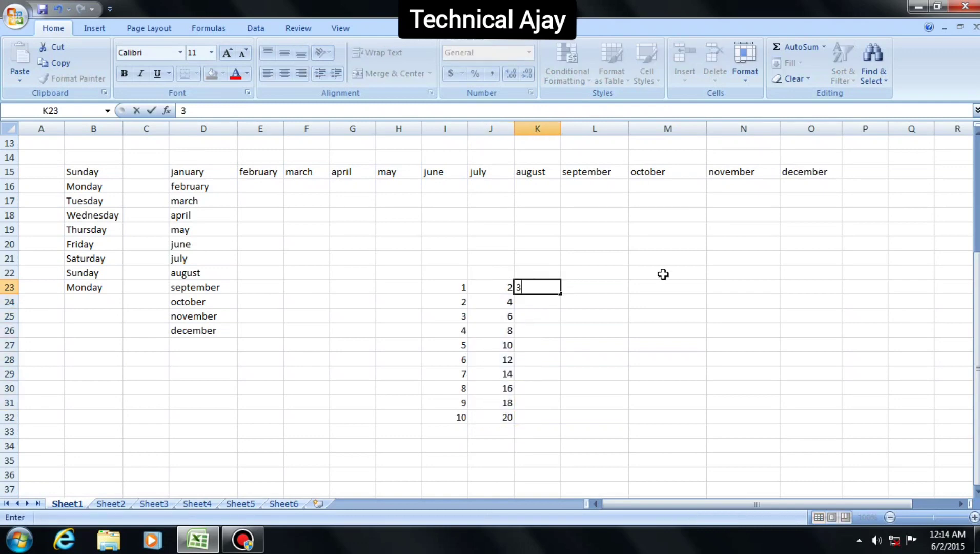
{"action": "key", "text": "Return"}
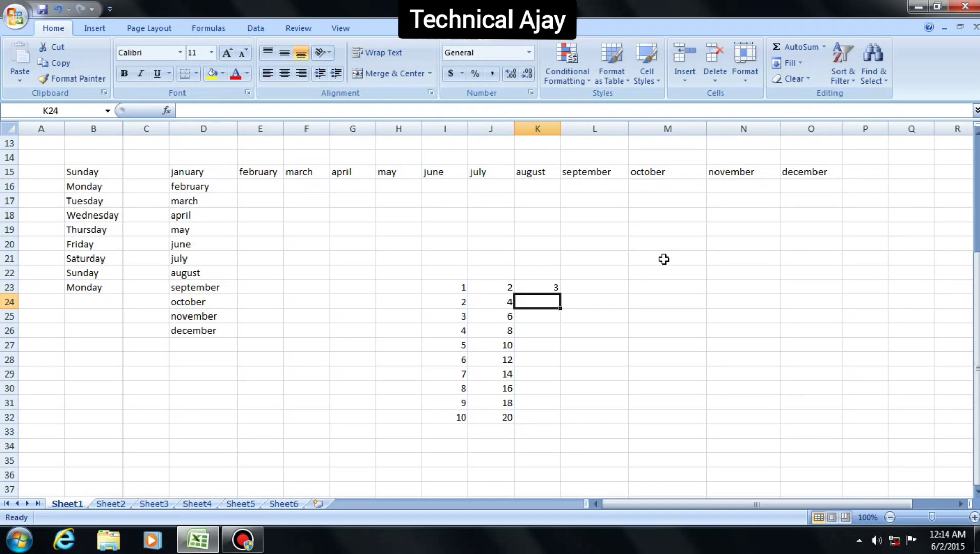
{"action": "type", "text": "9"}
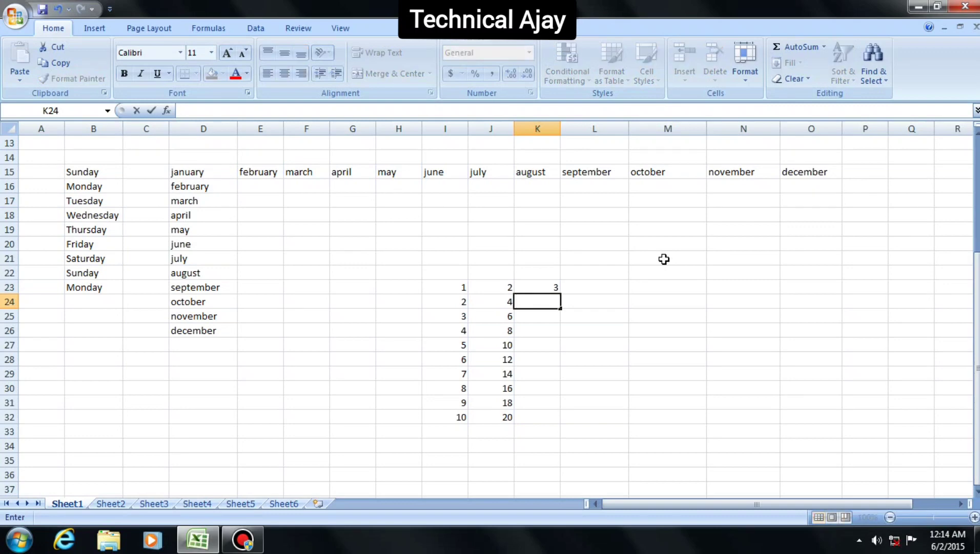
{"action": "key", "text": "Return"}
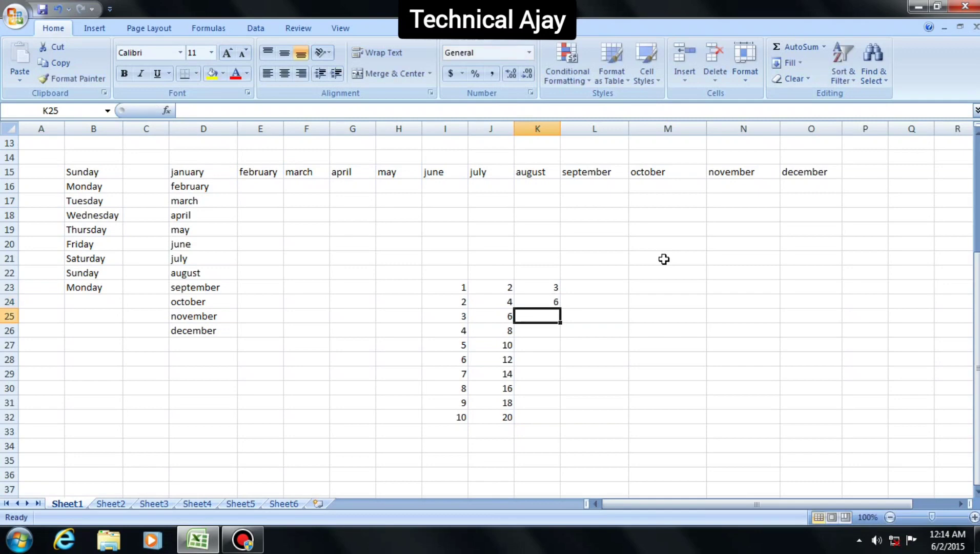
{"action": "left_click_drag", "start_coordinate": [535, 285], "coordinate": [563, 423]}
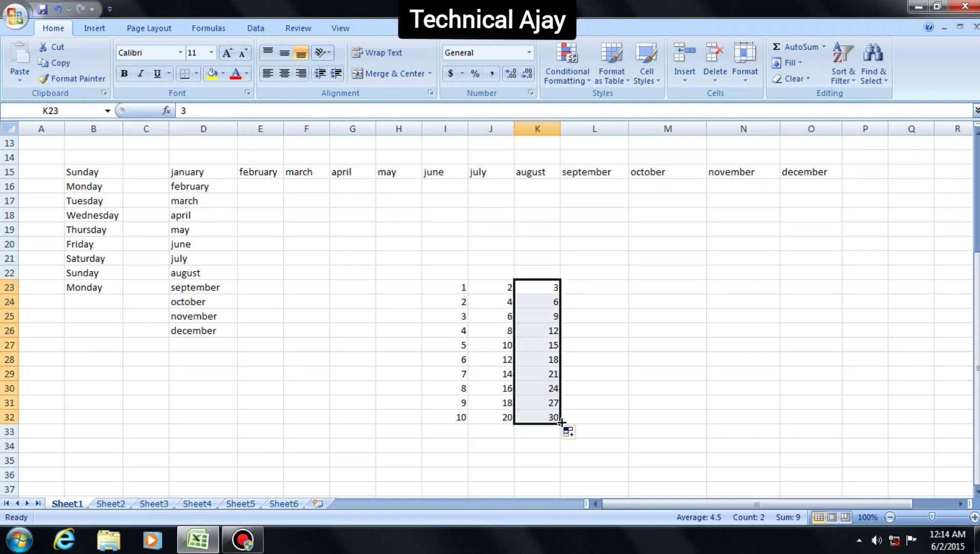
- Set the font color of the number table I23:K32 to red
{"action": "left_click", "coordinate": [580, 287]}
{"action": "left_click_drag", "start_coordinate": [460, 287], "coordinate": [548, 418]}
{"action": "left_click", "coordinate": [235, 73]}
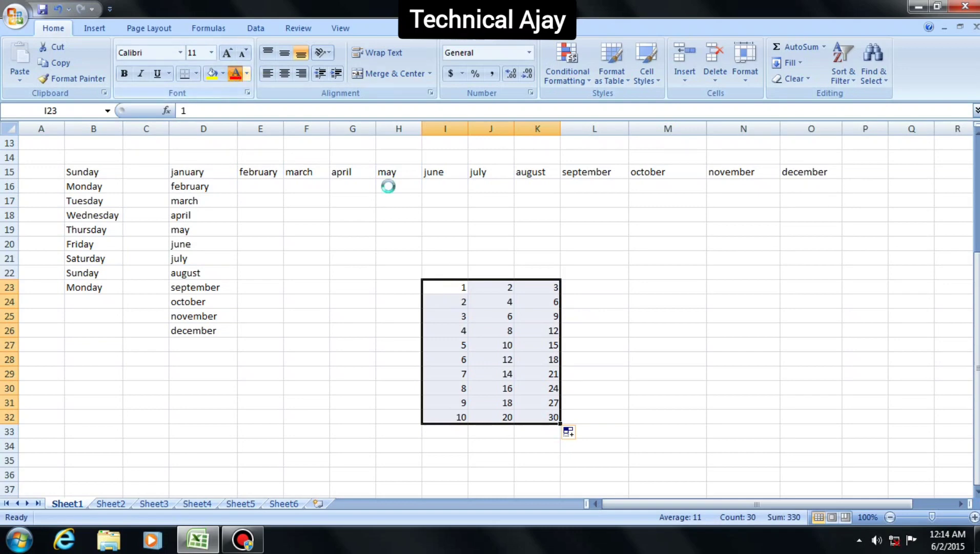
{"action": "left_click", "coordinate": [490, 220]}
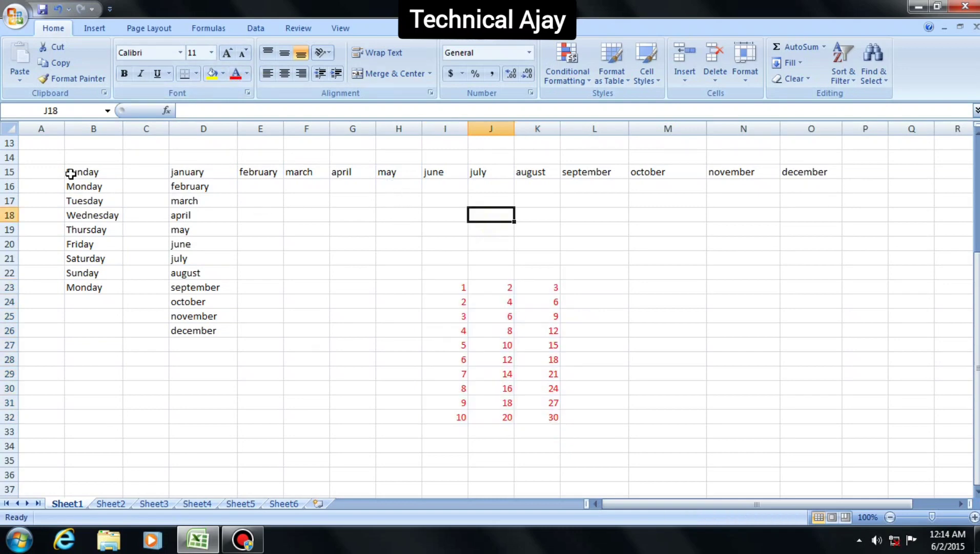
- Set the font color of the weekday and month lists in B15:D26 to dark blue
{"action": "left_click_drag", "start_coordinate": [69, 173], "coordinate": [198, 332]}
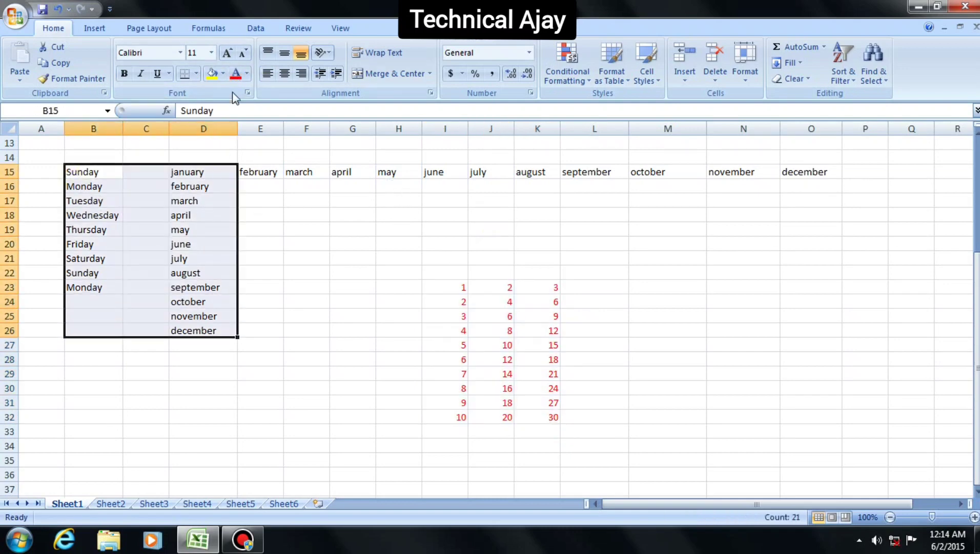
{"action": "left_click", "coordinate": [247, 73]}
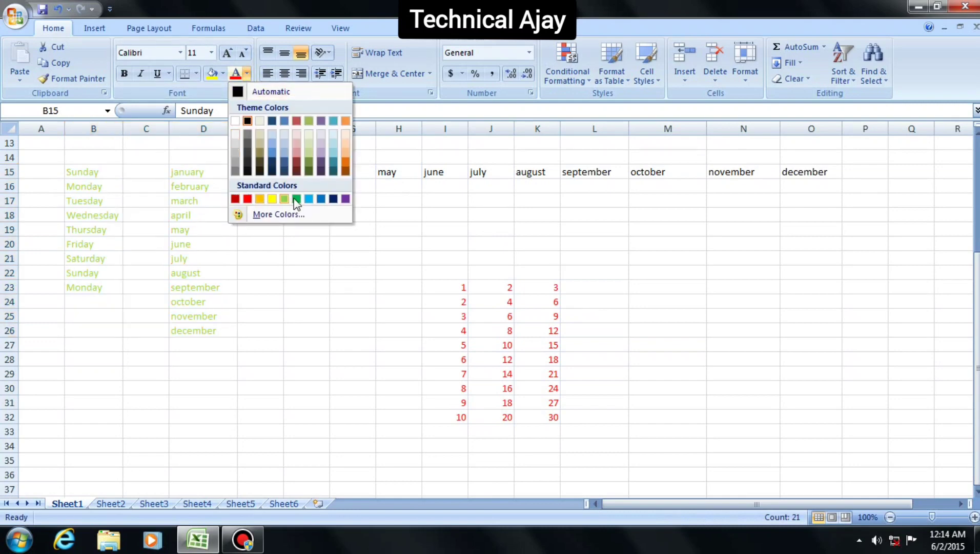
{"action": "left_click", "coordinate": [334, 199]}
{"action": "left_click", "coordinate": [382, 174]}
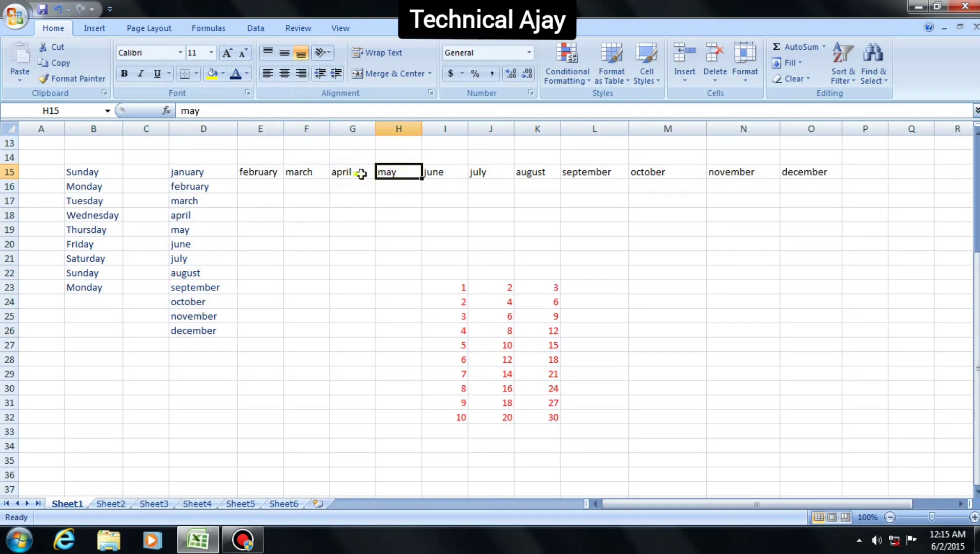
- Set the font color of the month names february to december in E15:O15 to purple
{"action": "left_click_drag", "start_coordinate": [261, 173], "coordinate": [656, 158]}
{"action": "left_click_drag", "start_coordinate": [673, 155], "coordinate": [659, 187]}
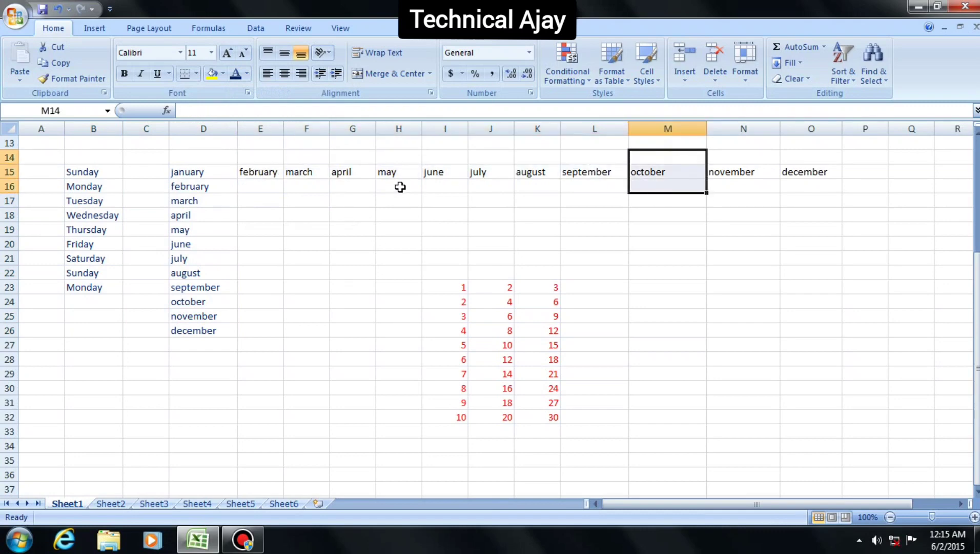
{"action": "left_click_drag", "start_coordinate": [256, 173], "coordinate": [819, 171]}
{"action": "left_click", "coordinate": [247, 73]}
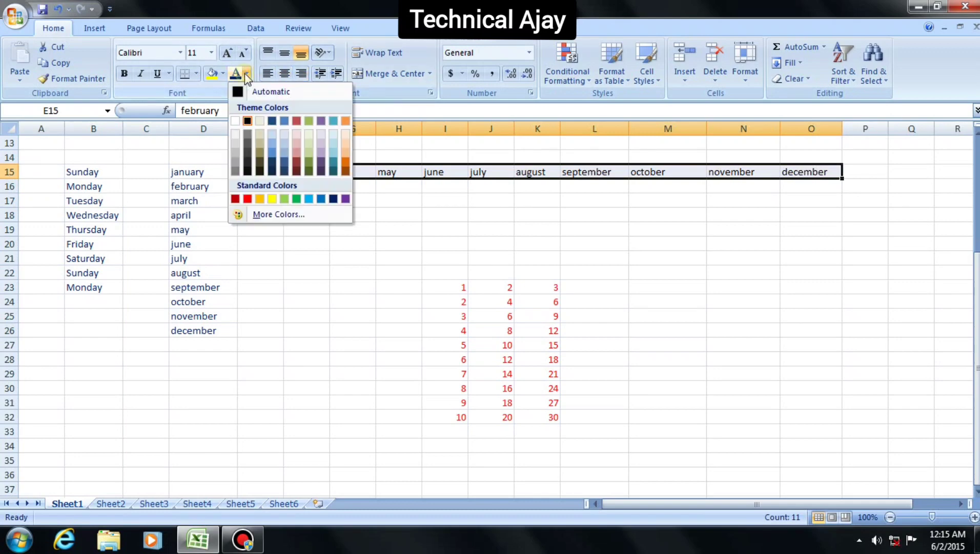
{"action": "left_click", "coordinate": [345, 199]}
{"action": "left_click", "coordinate": [402, 228]}
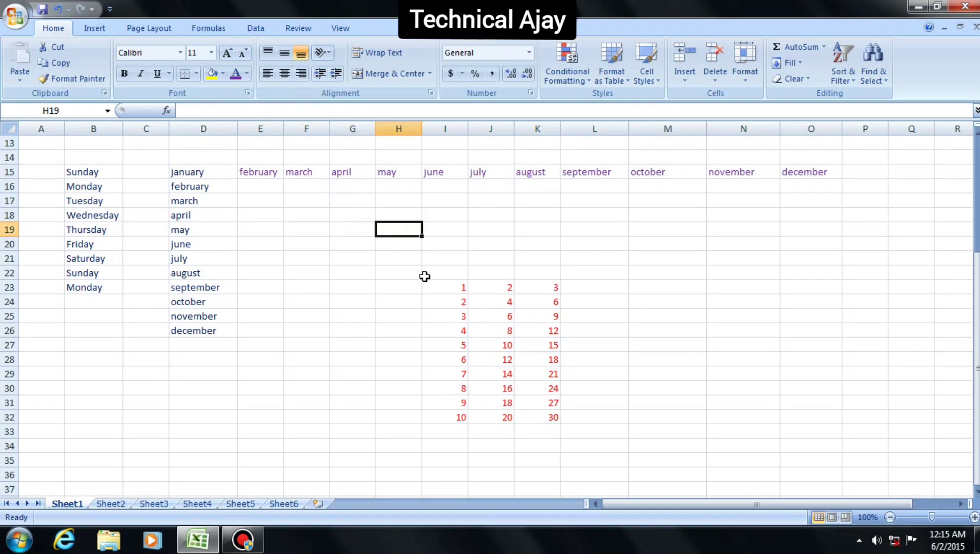
- Look through Sheet2 to Sheet6 in turn and return to Sheet1
{"action": "left_click", "coordinate": [114, 505]}
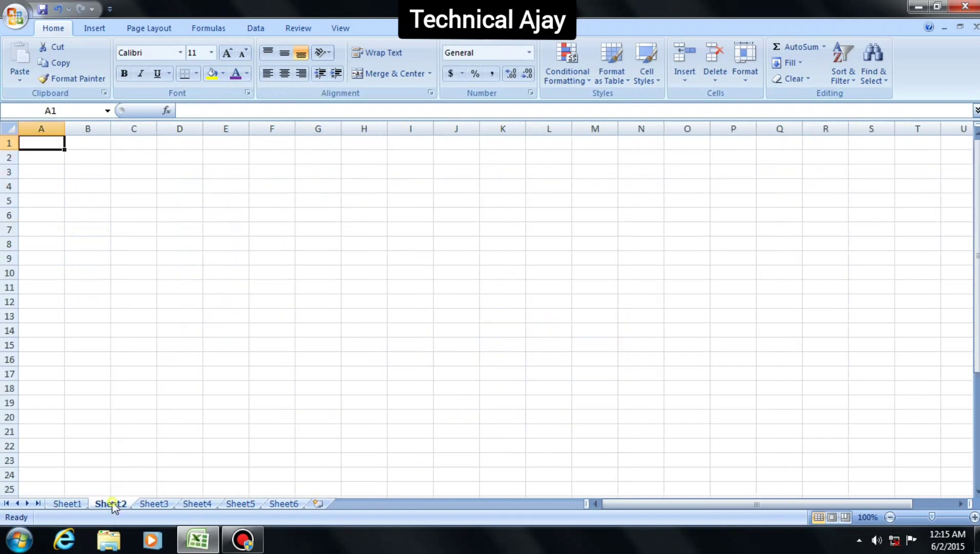
{"action": "left_click", "coordinate": [156, 505]}
{"action": "left_click", "coordinate": [205, 505]}
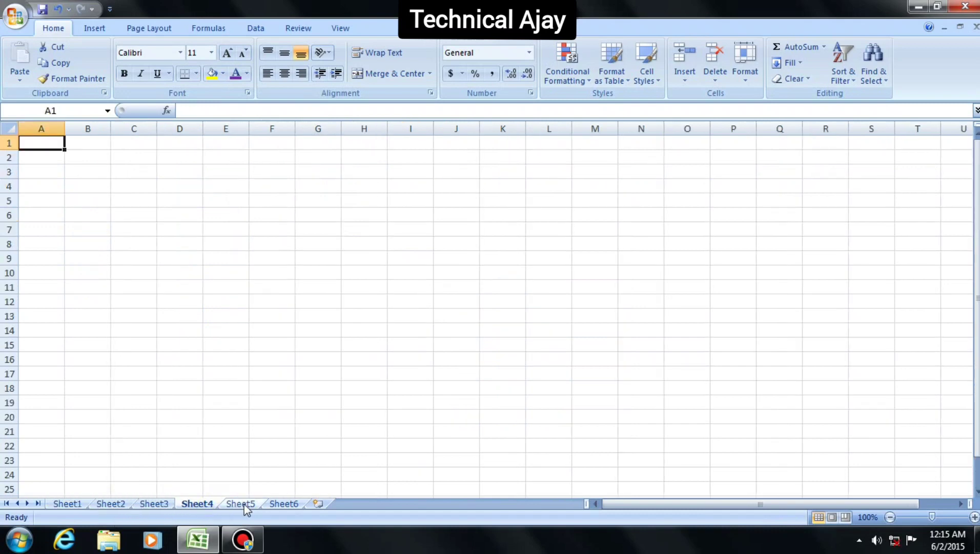
{"action": "left_click", "coordinate": [242, 505]}
{"action": "left_click", "coordinate": [286, 504]}
{"action": "left_click", "coordinate": [69, 505]}
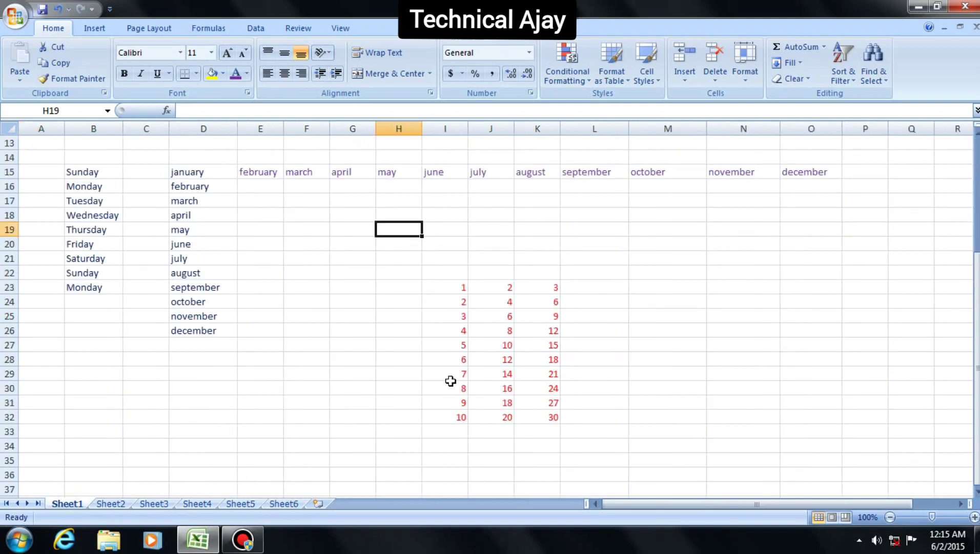